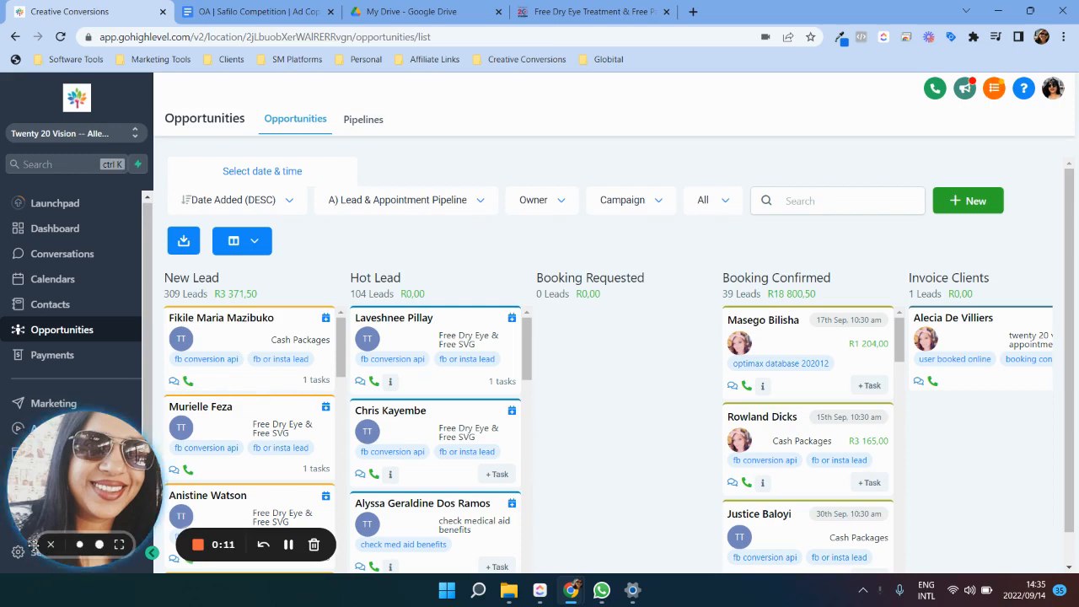
# Step: Go to the Marketing Social Planner and start a new social post
pyautogui.click(47, 546)
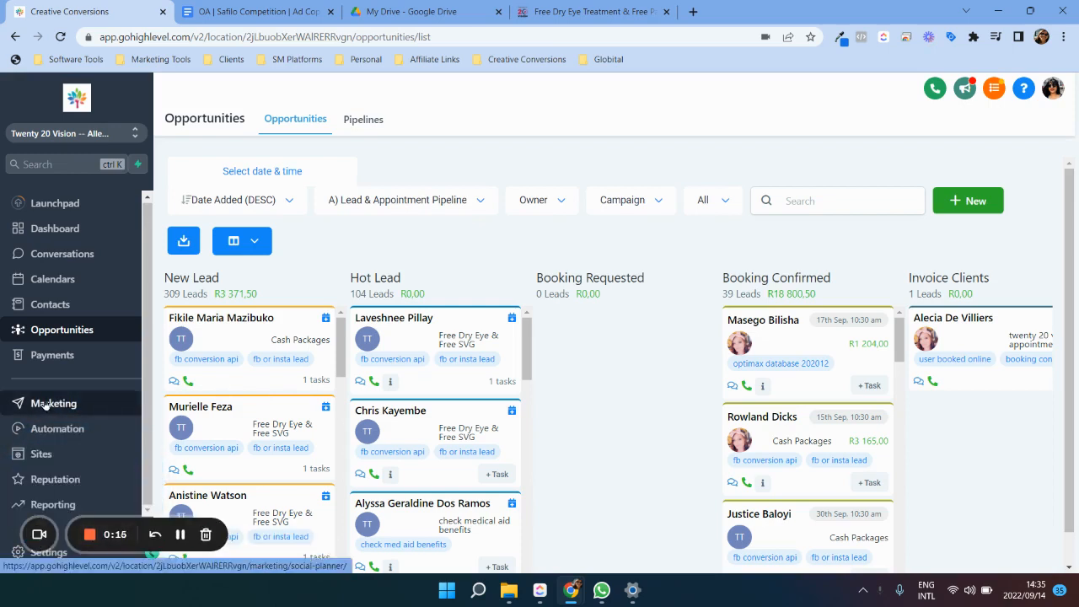
pyautogui.click(45, 405)
pyautogui.moveTo(356, 123)
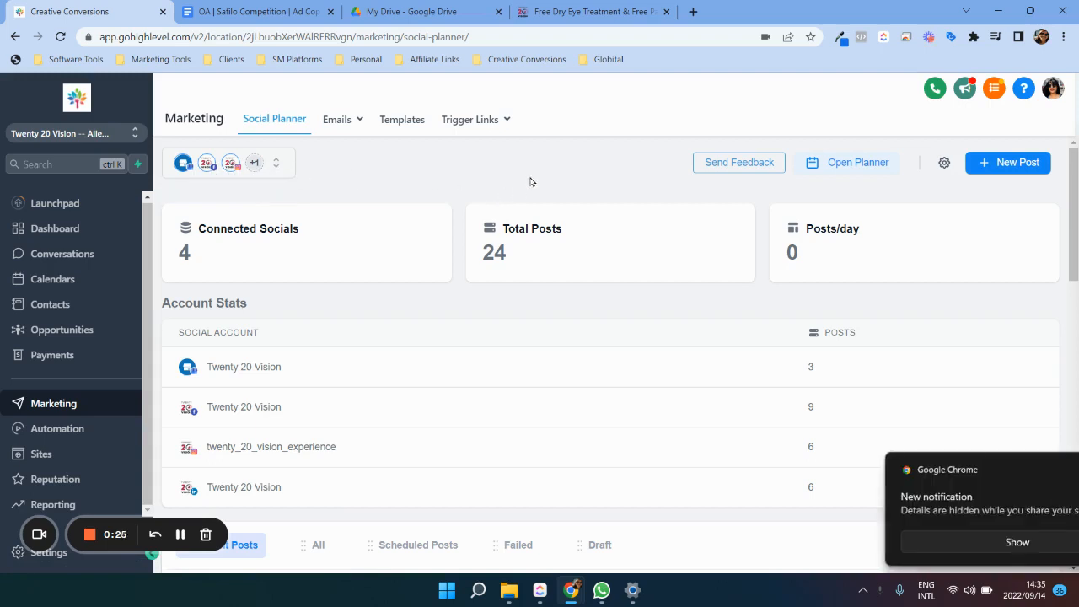
pyautogui.scroll(-1, 420, 337)
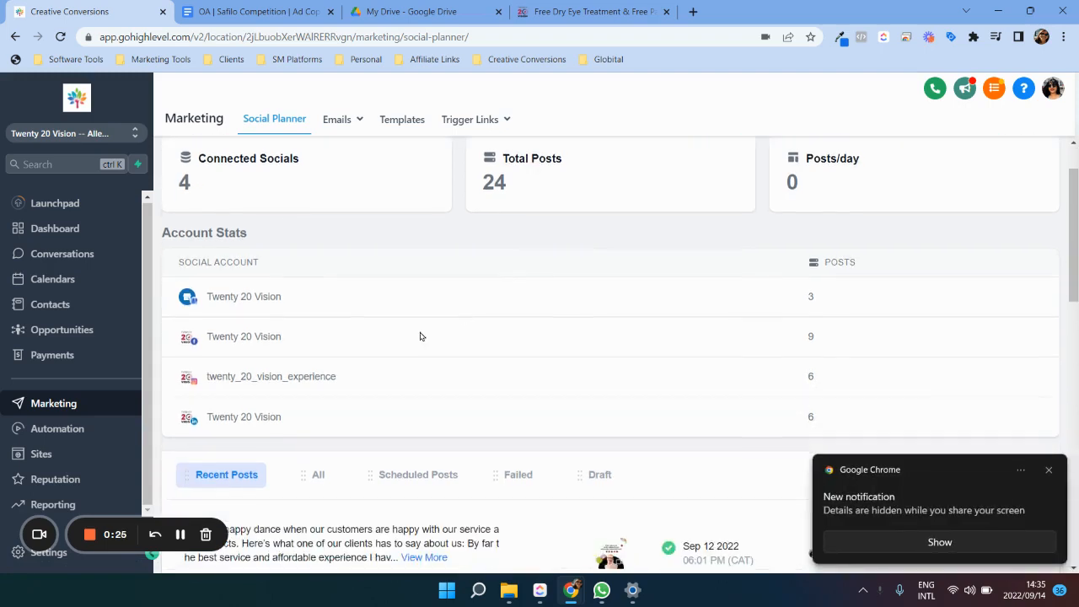
pyautogui.click(1051, 473)
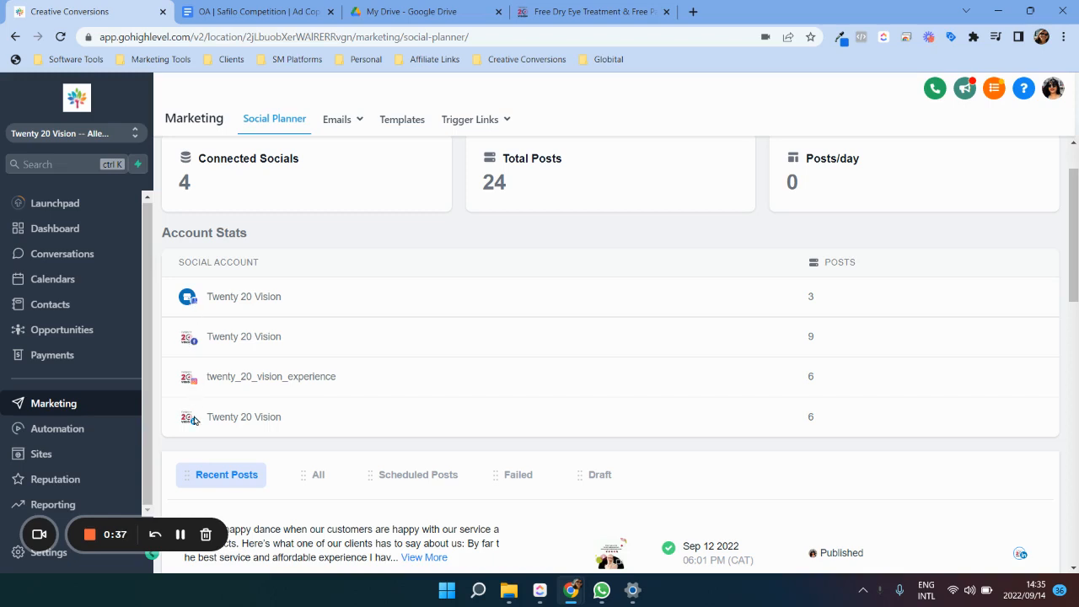
pyautogui.scroll(1, 708, 369)
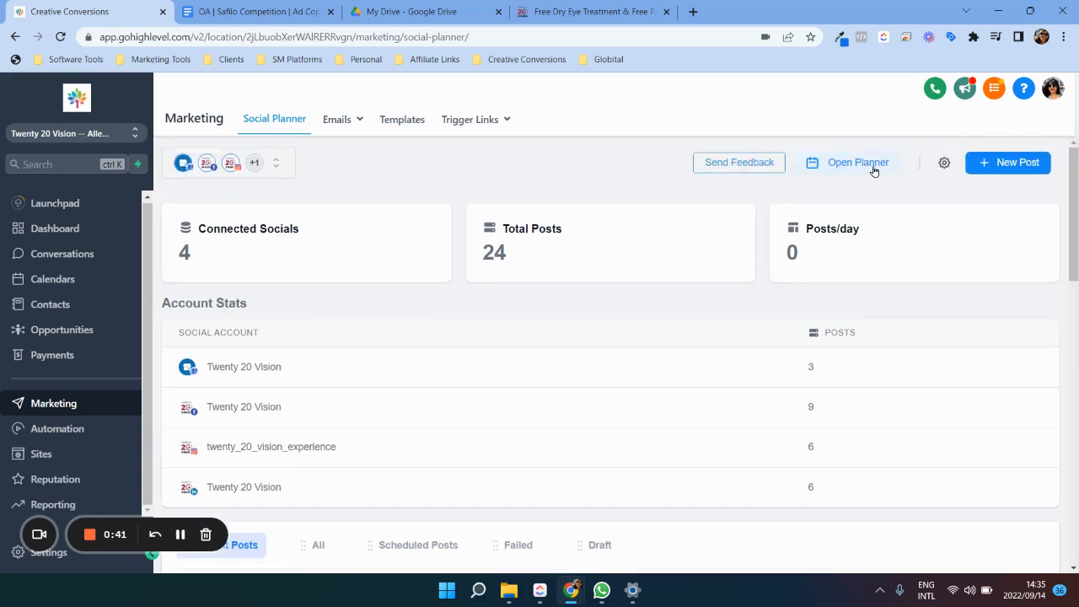
pyautogui.click(1007, 164)
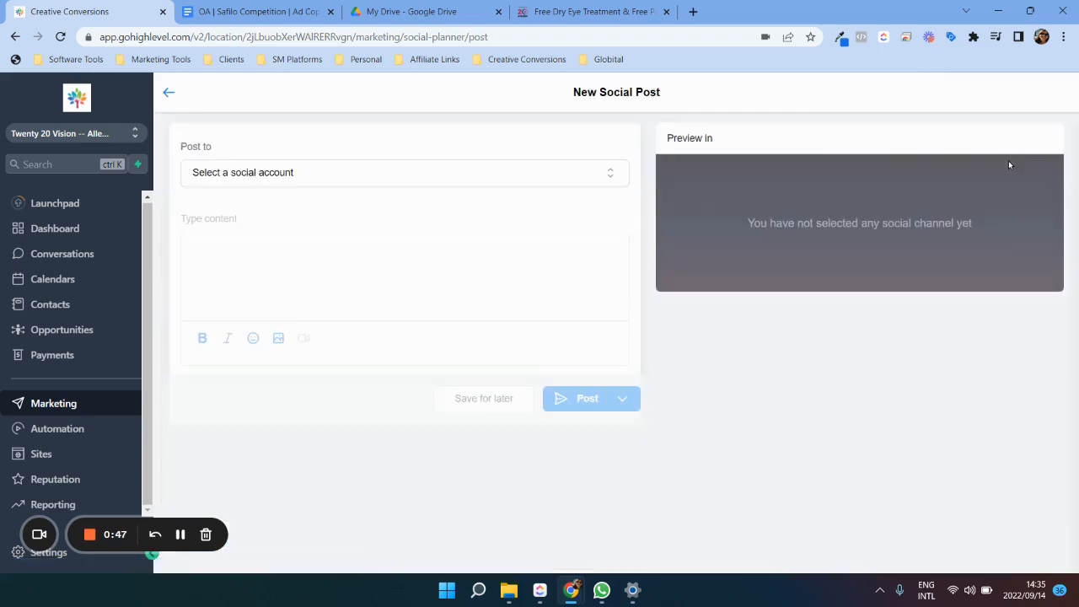
# Step: Select all connected social accounts as the destinations of the new post
pyautogui.click(314, 180)
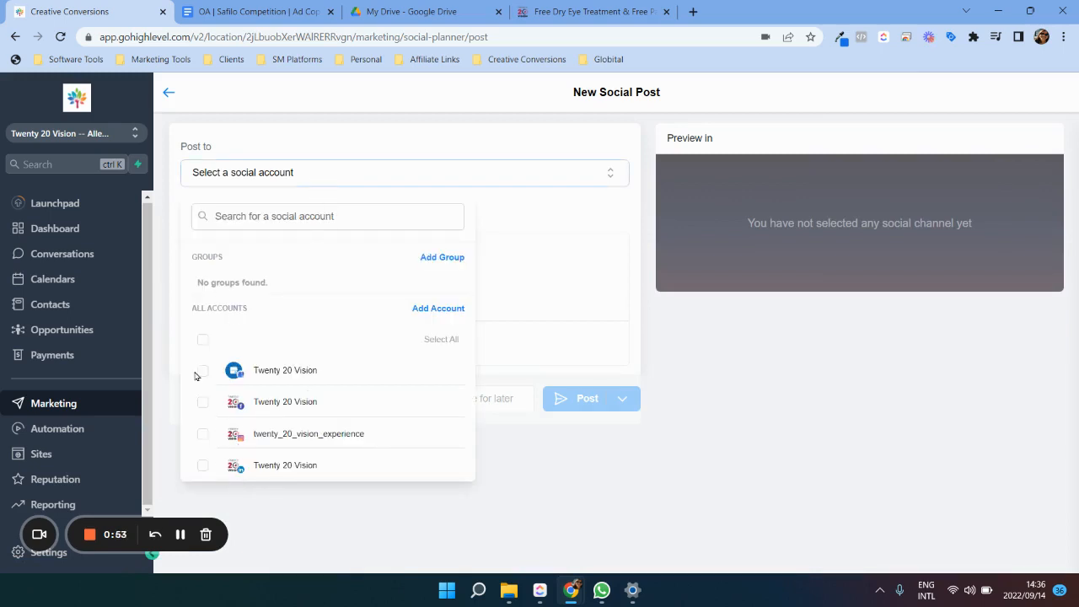
pyautogui.click(200, 340)
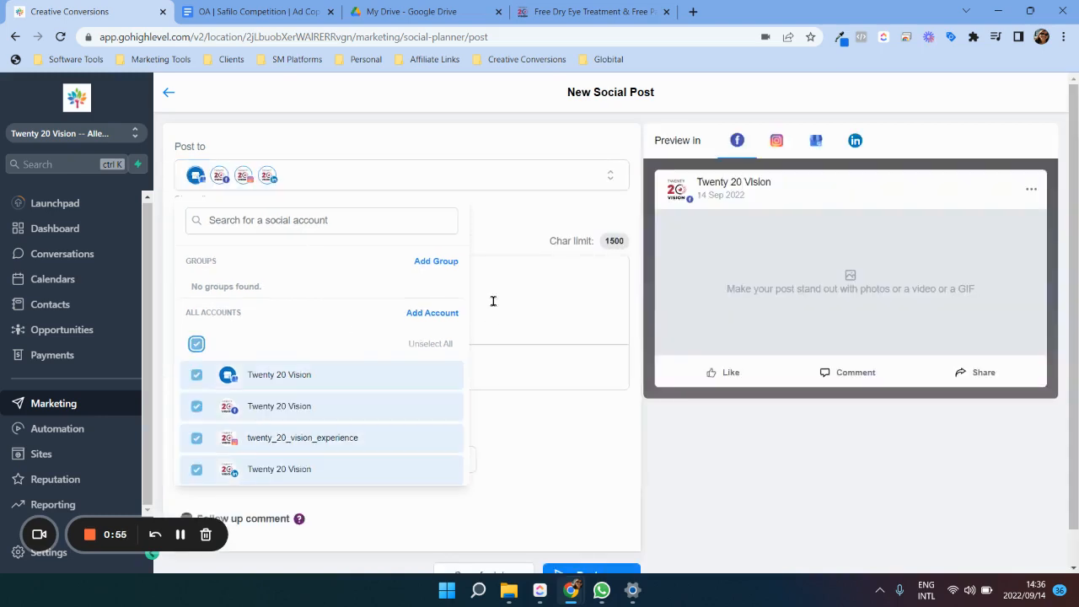
pyautogui.click(510, 216)
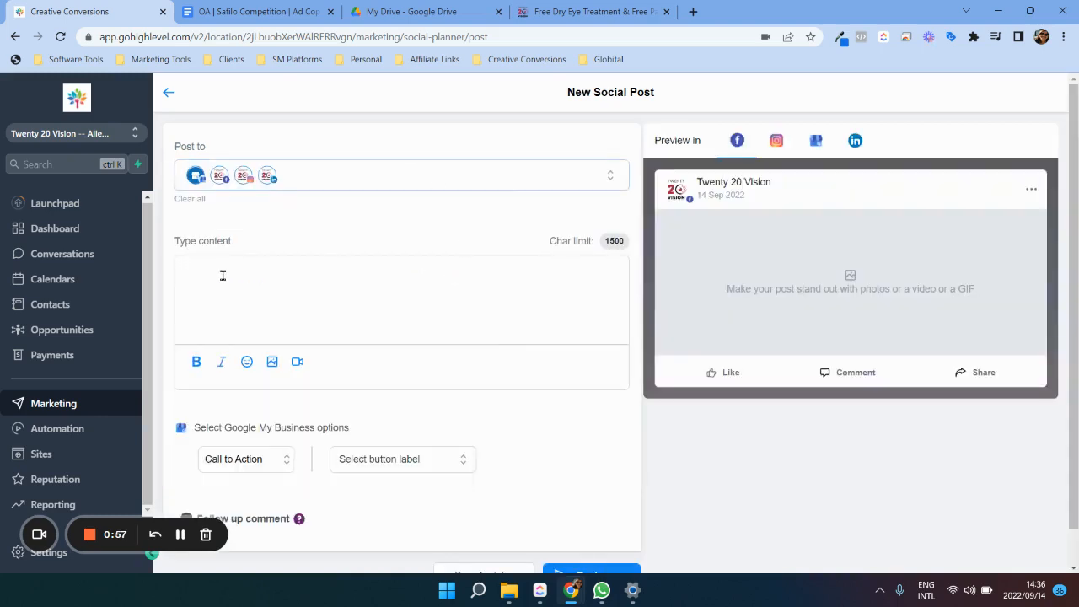
# Step: Copy the full Twenty 20 Vision competition text from the Safilo Competition Google Doc into the new post's content
pyautogui.click(249, 10)
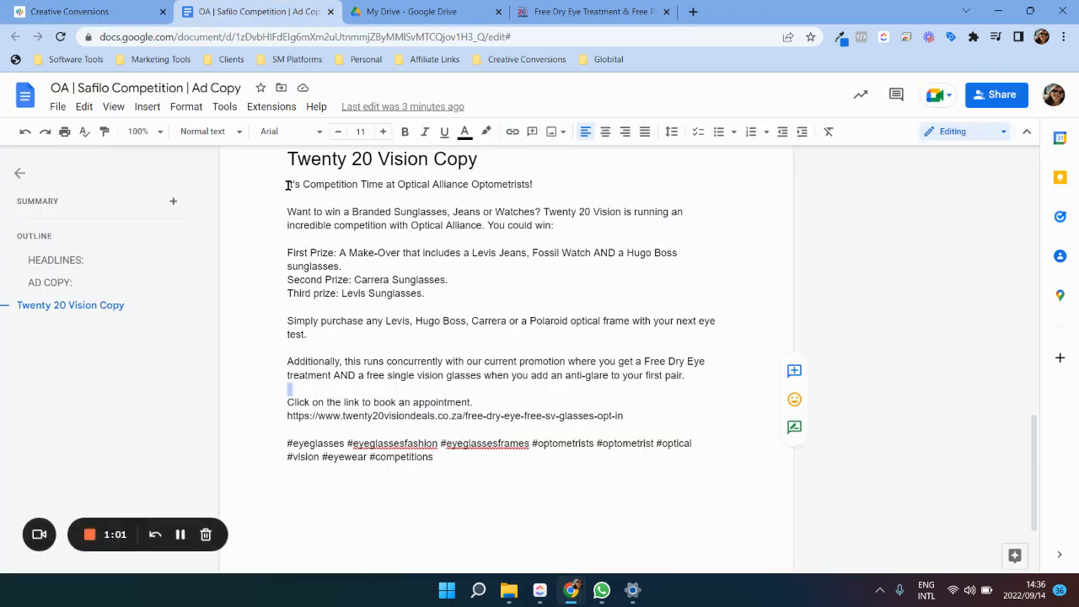
pyautogui.moveTo(287, 185); pyautogui.dragTo(436, 460)
pyautogui.hotkey('ctrl', 'c')
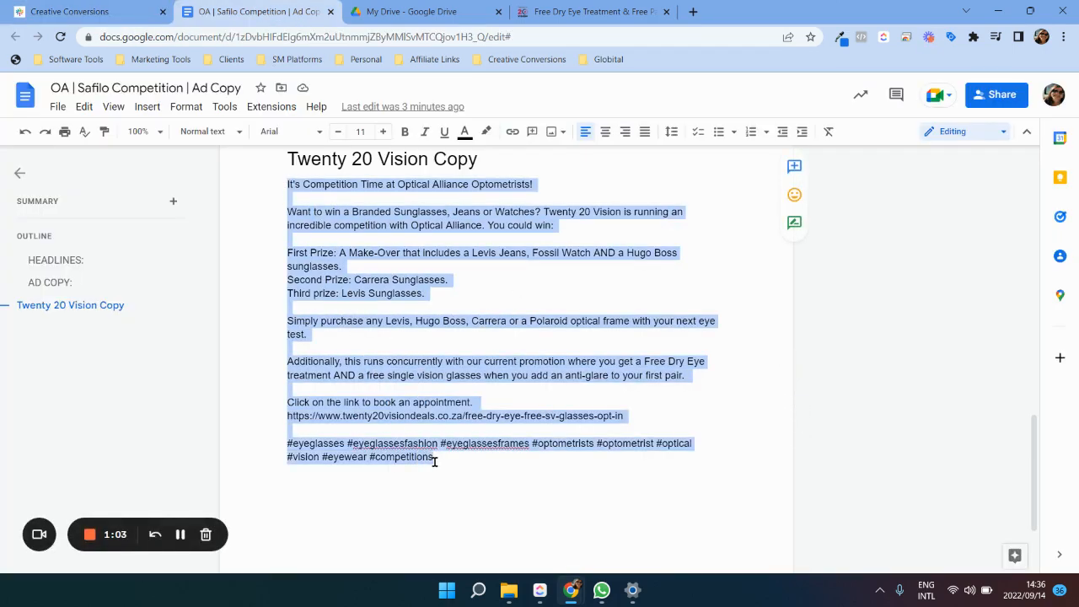
pyautogui.click(68, 12)
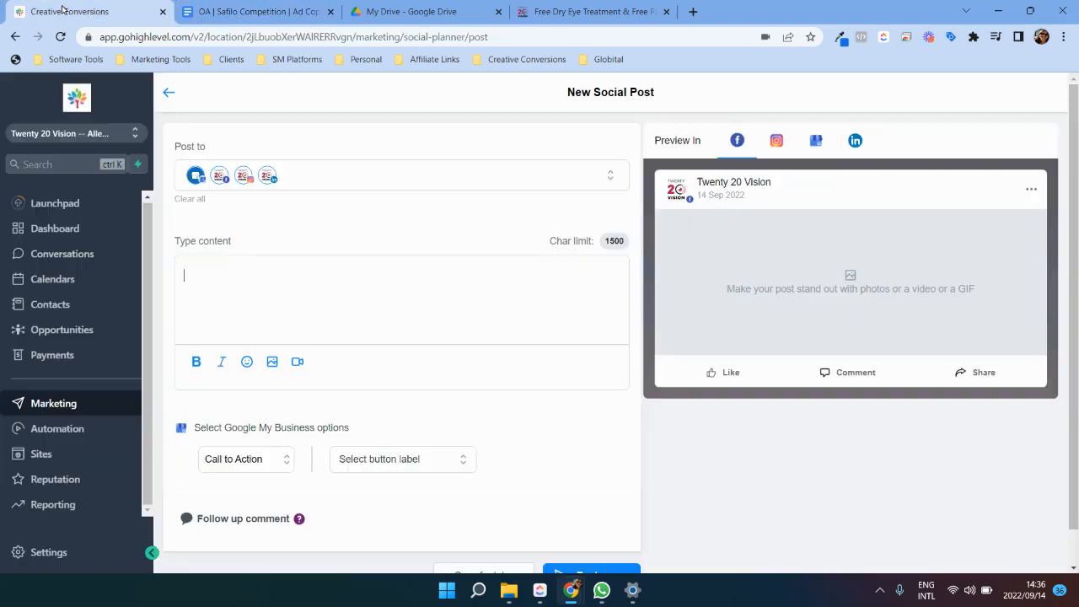
pyautogui.hotkey('ctrl', 'v')
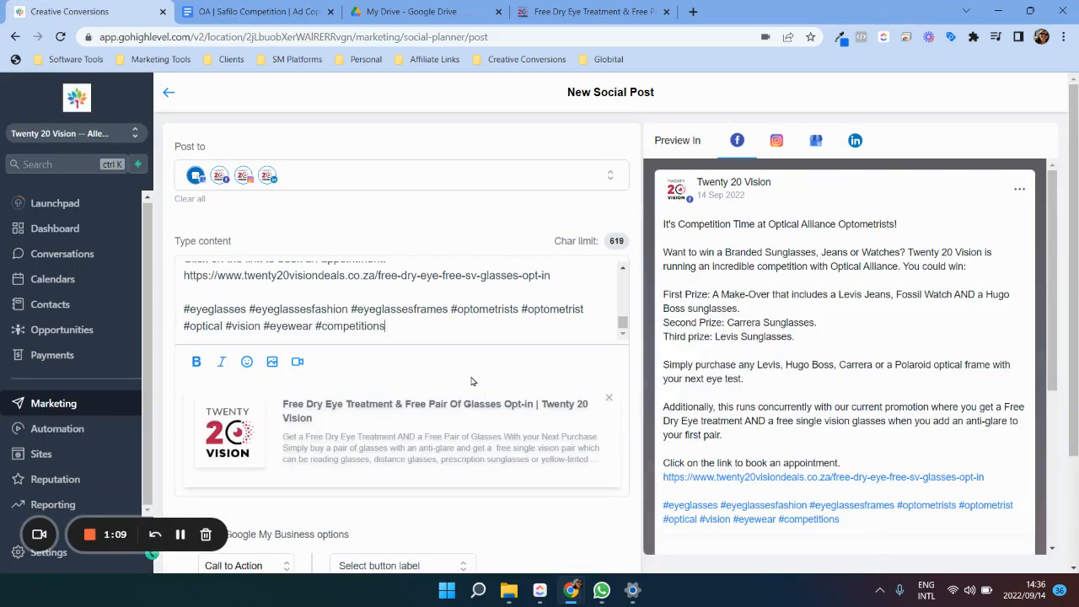
# Step: Upload the video "Twenty 20 Safilo OA competition Ad 1" to the Videos media folder and attach it to the post
pyautogui.scroll(-2, 399, 322)
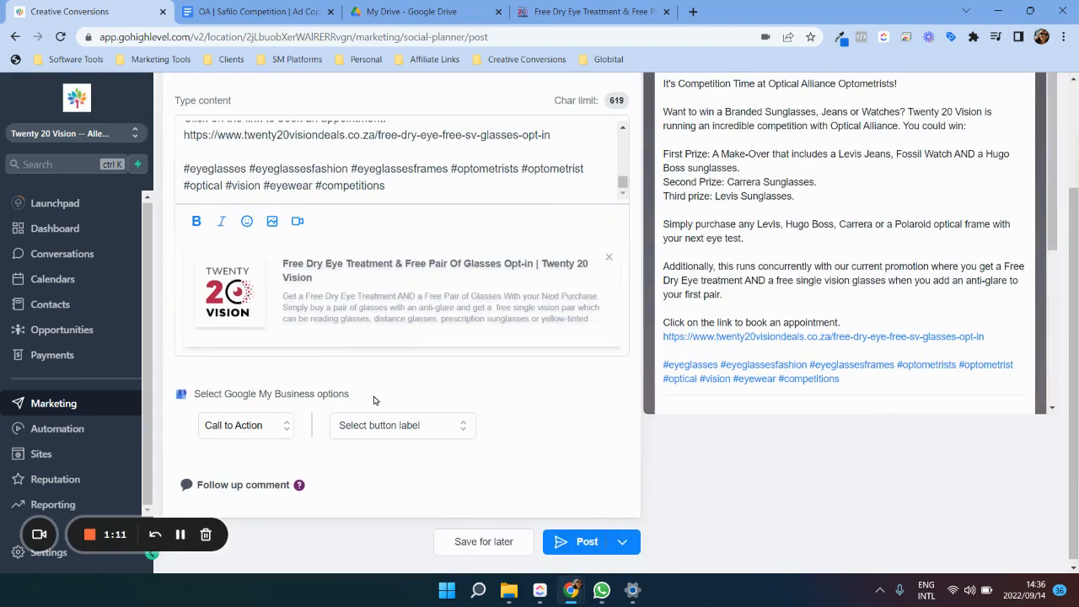
pyautogui.click(297, 224)
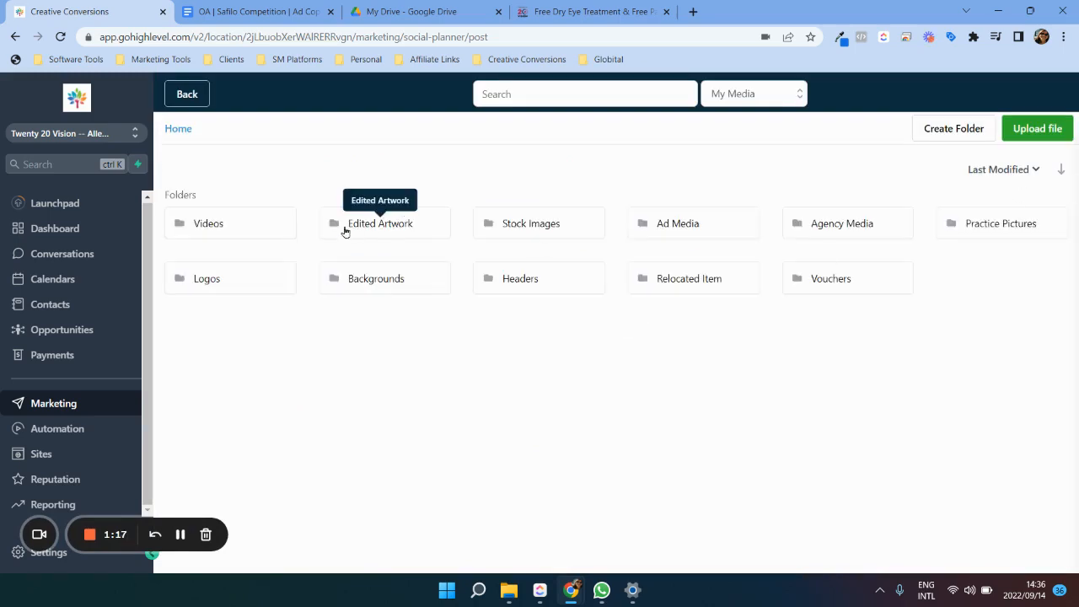
pyautogui.click(224, 223)
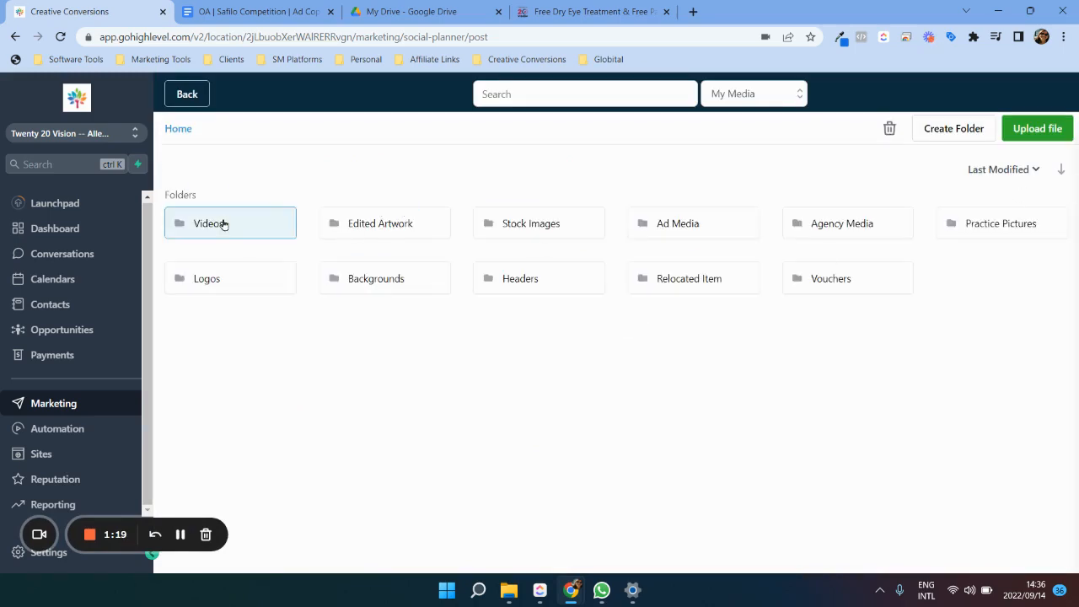
pyautogui.doubleClick(223, 223)
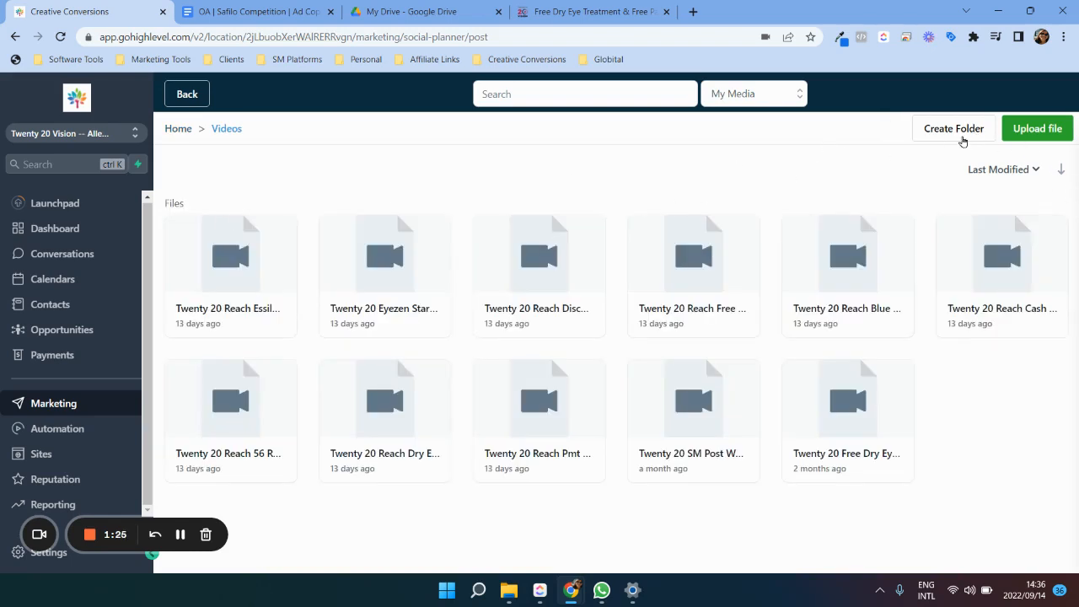
pyautogui.click(1051, 134)
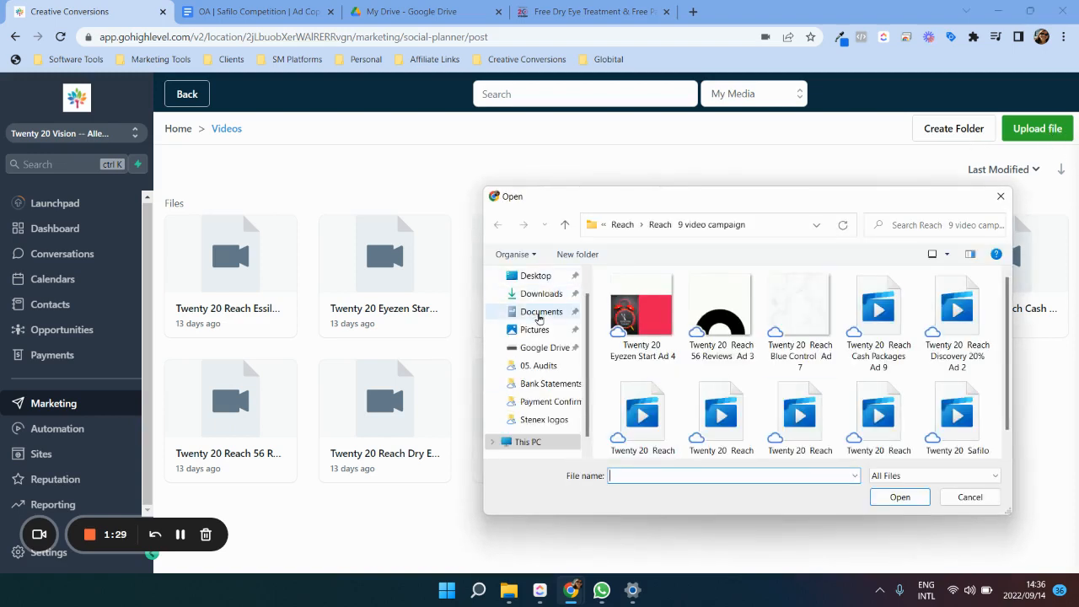
pyautogui.scroll(-1, 789, 350)
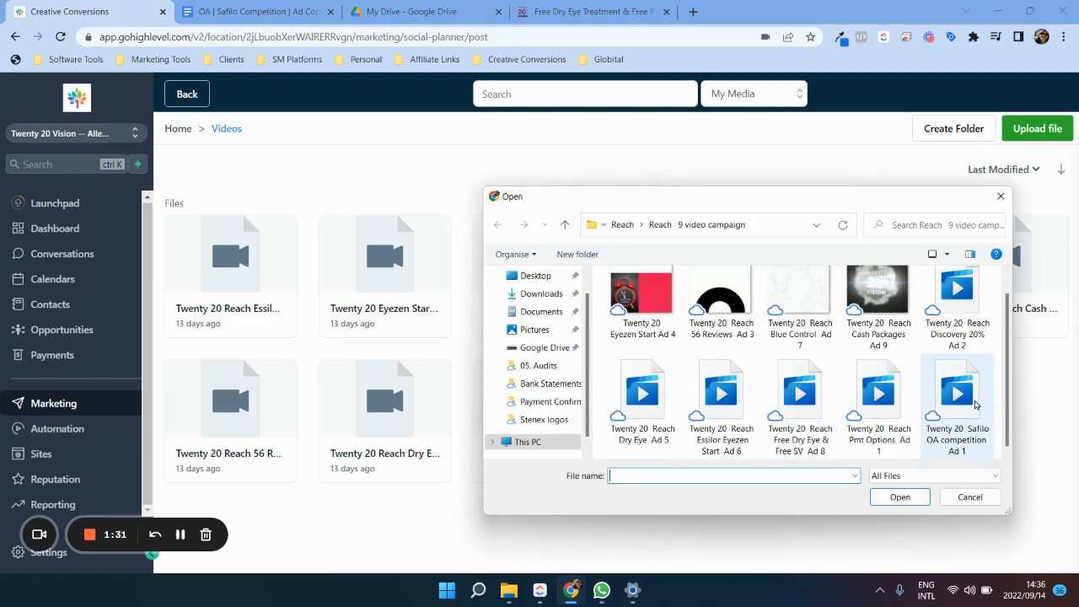
pyautogui.doubleClick(974, 406)
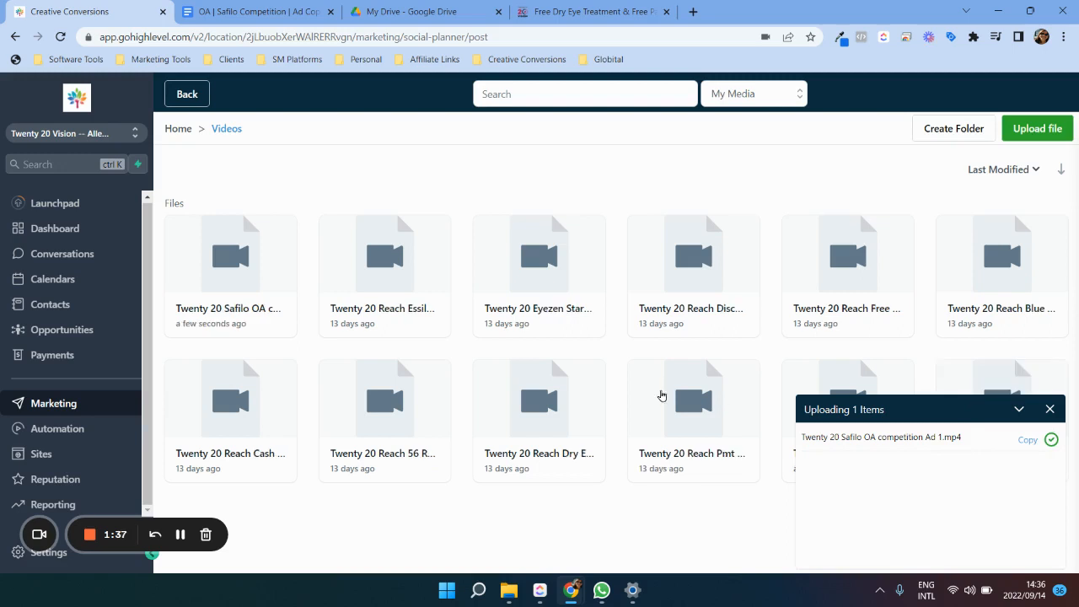
pyautogui.click(235, 250)
pyautogui.click(235, 250)
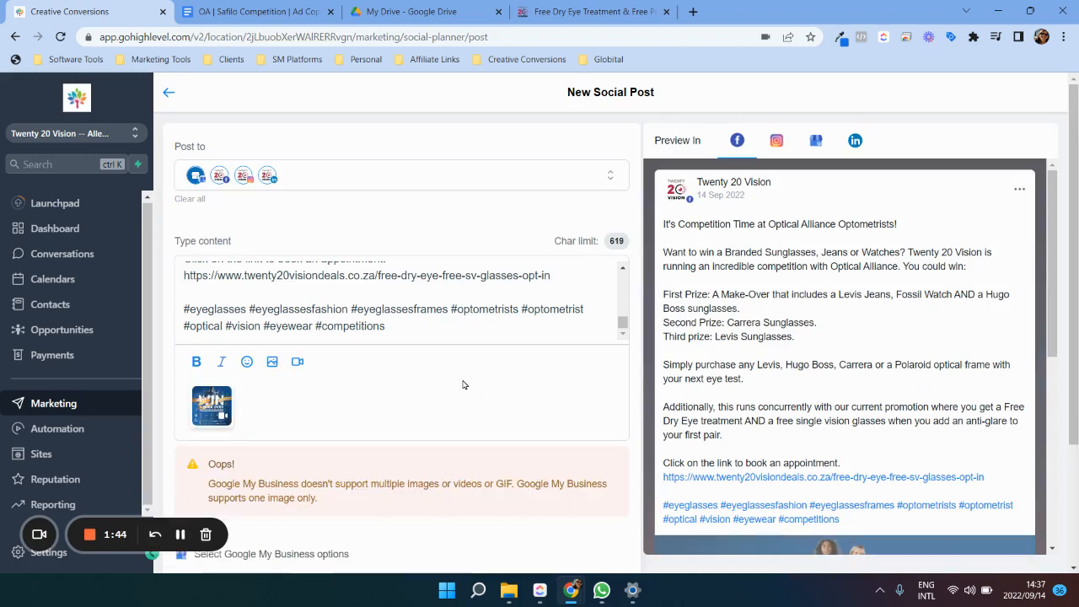
# Step: Remove the Google My Business account from the post's destinations, keeping Facebook, Instagram and LinkedIn
pyautogui.scroll(-2, 470, 388)
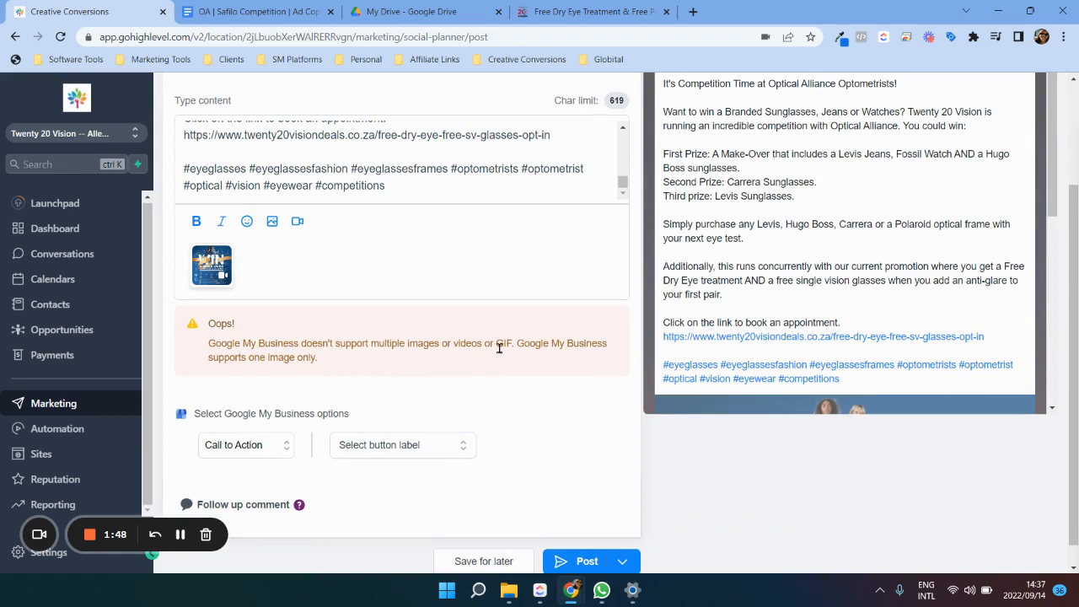
pyautogui.scroll(2, 498, 345)
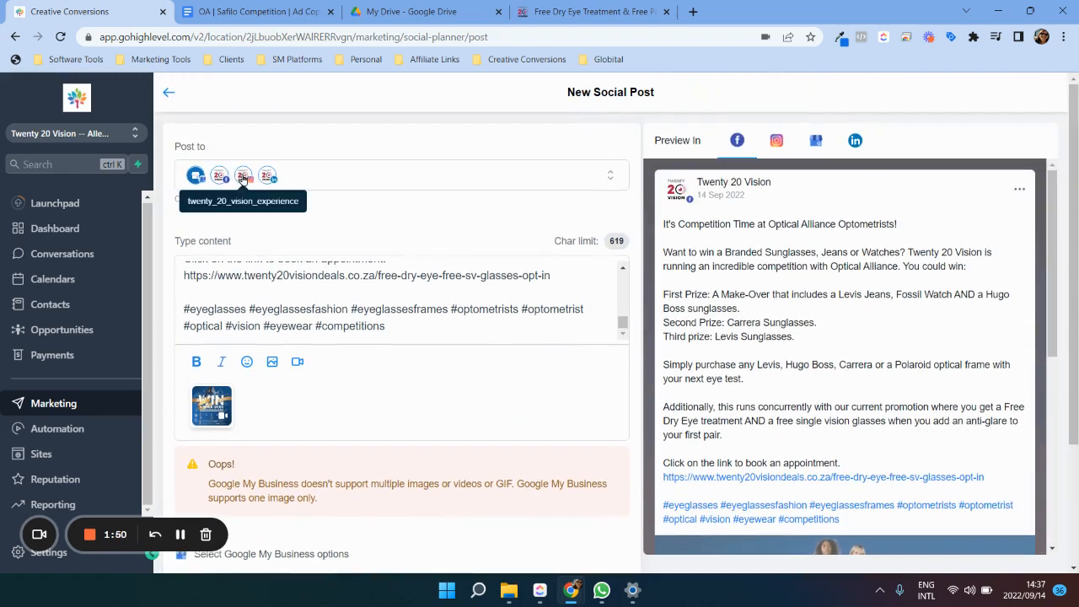
pyautogui.click(242, 179)
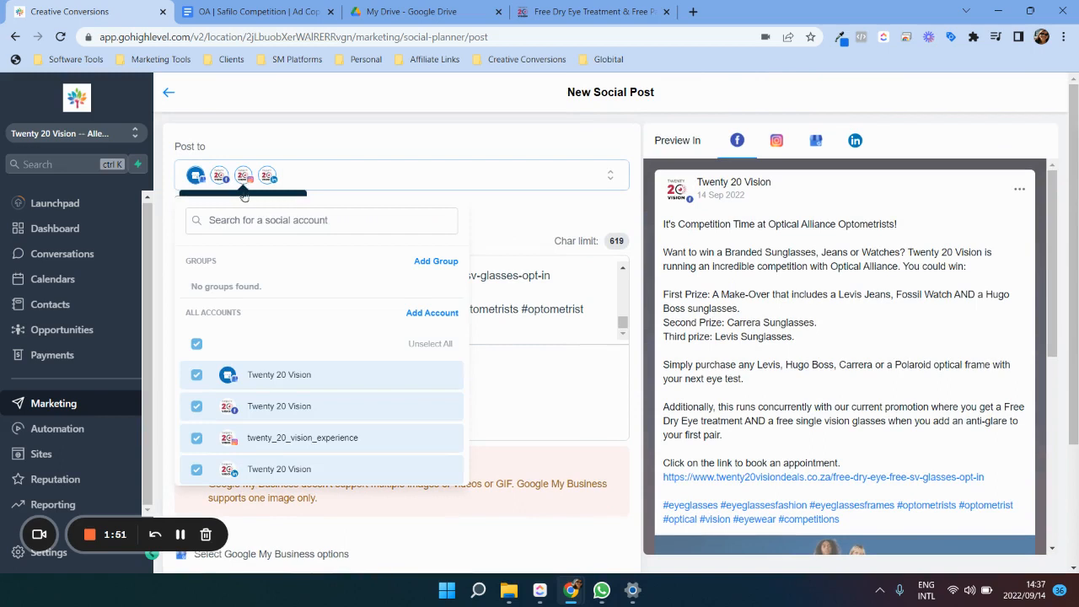
pyautogui.click(197, 375)
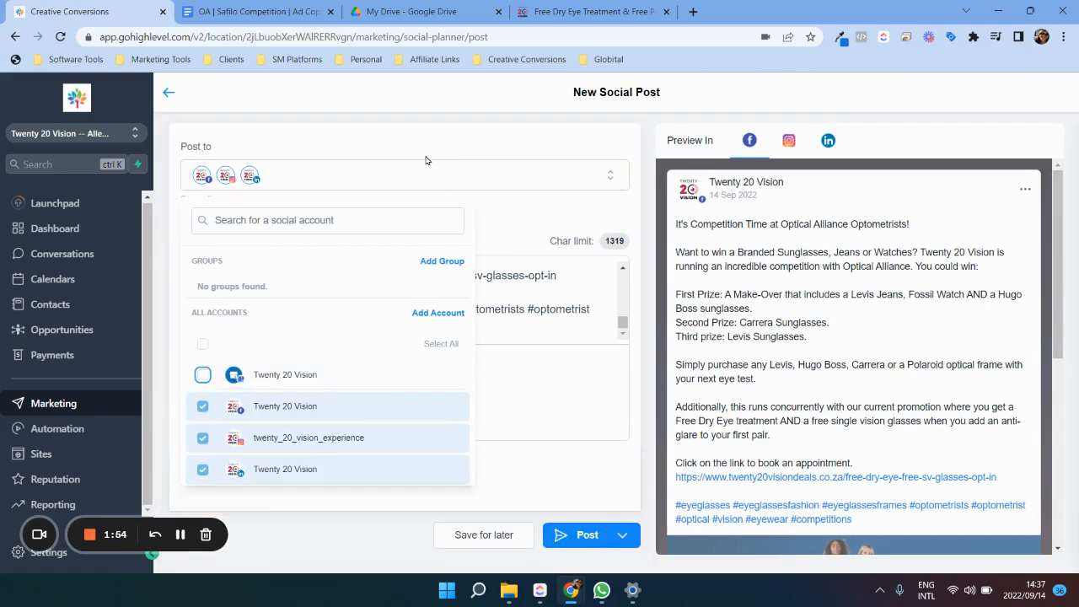
pyautogui.click(426, 151)
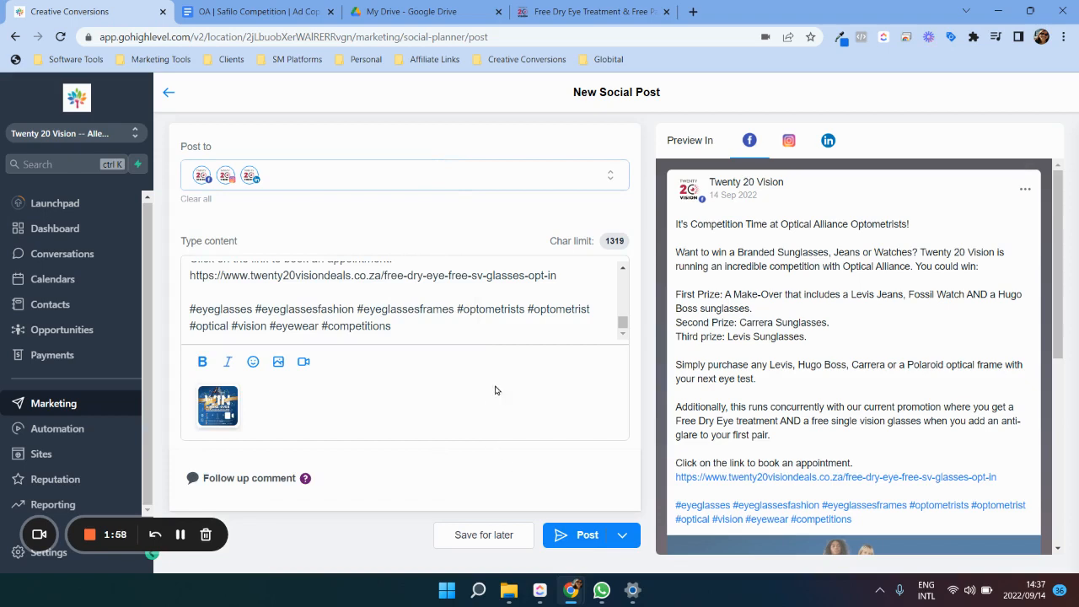
# Step: Check the post's text and video preview, and publish it immediately to the selected accounts
pyautogui.scroll(10, 497, 326)
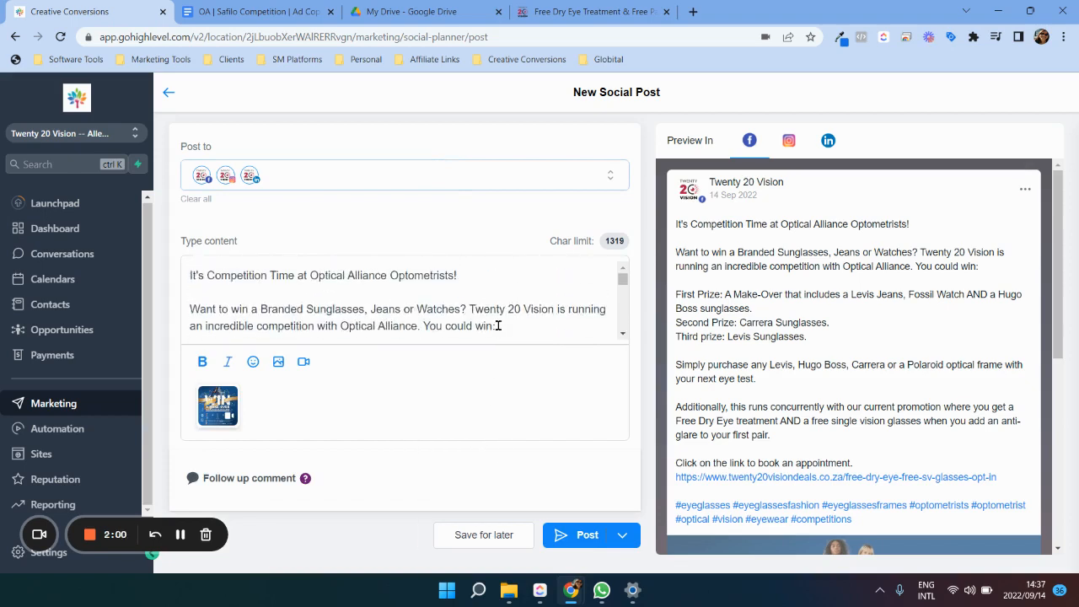
pyautogui.scroll(-10, 498, 326)
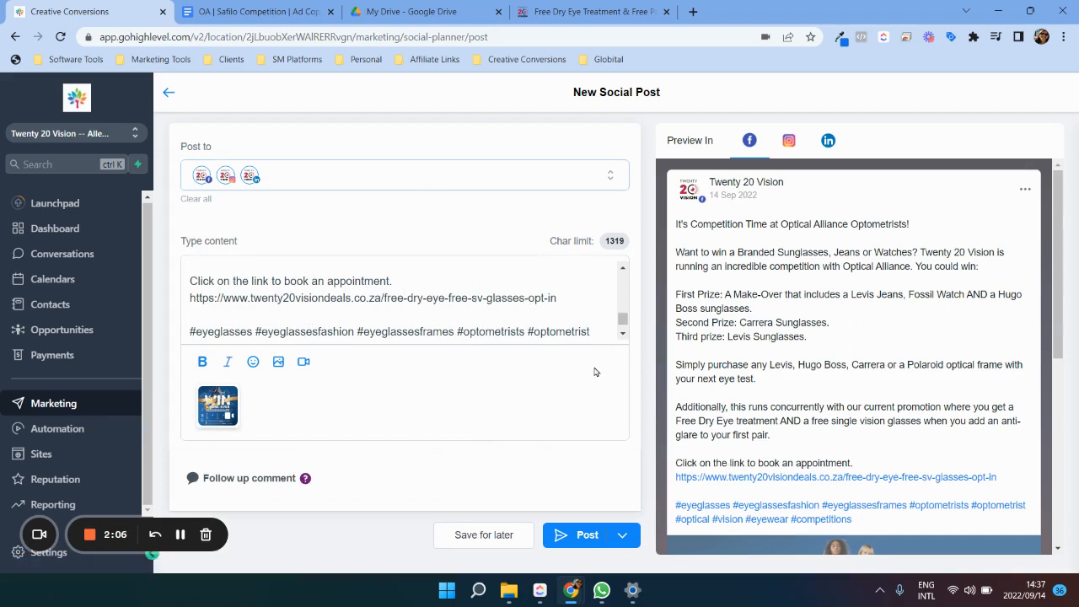
pyautogui.scroll(-6, 921, 357)
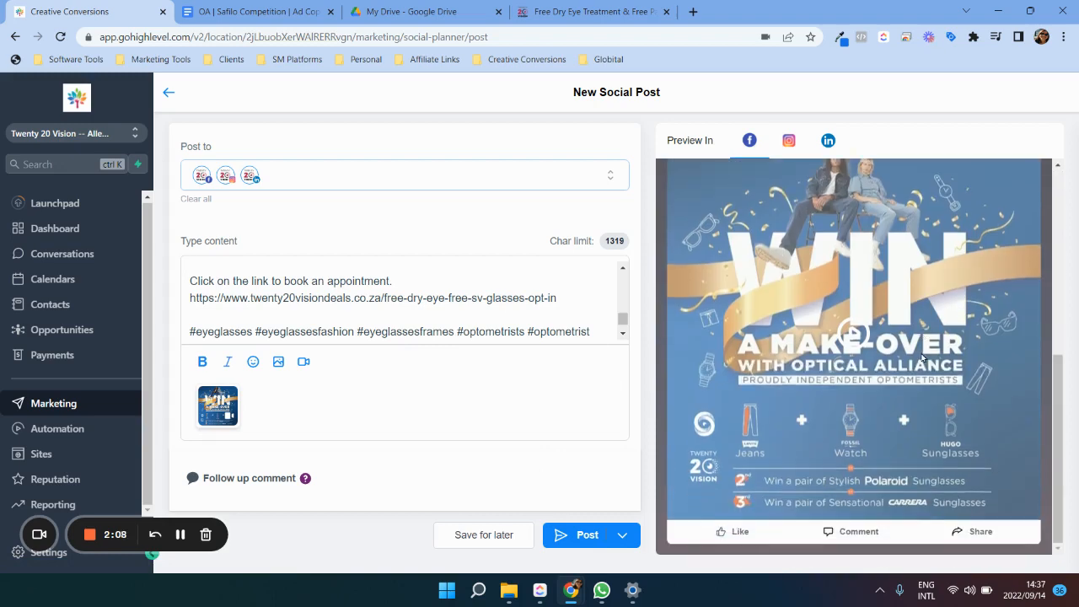
pyautogui.scroll(6, 924, 358)
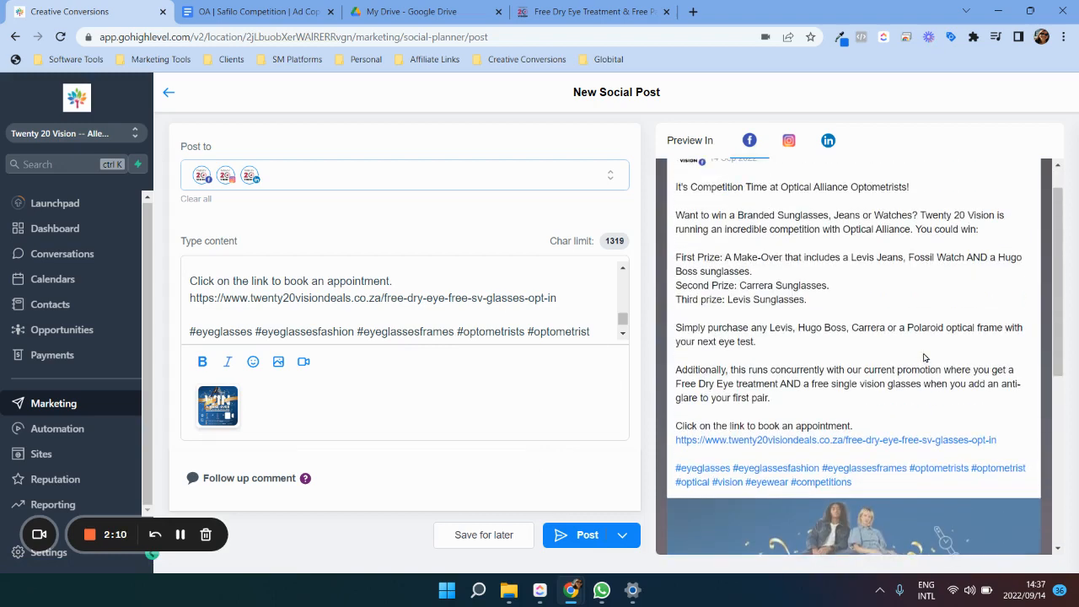
pyautogui.click(583, 536)
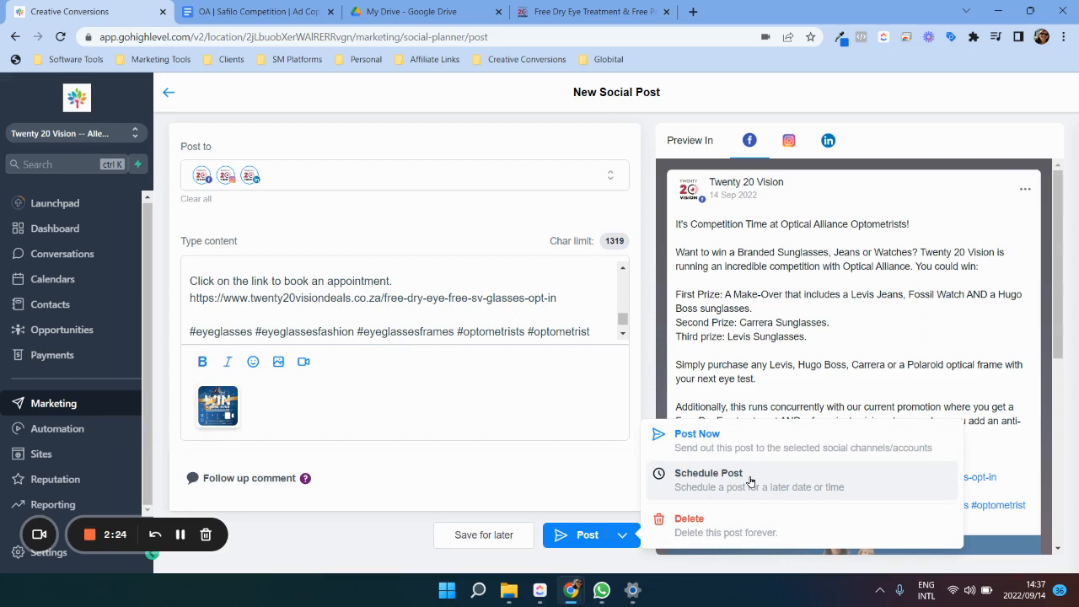
pyautogui.click(725, 442)
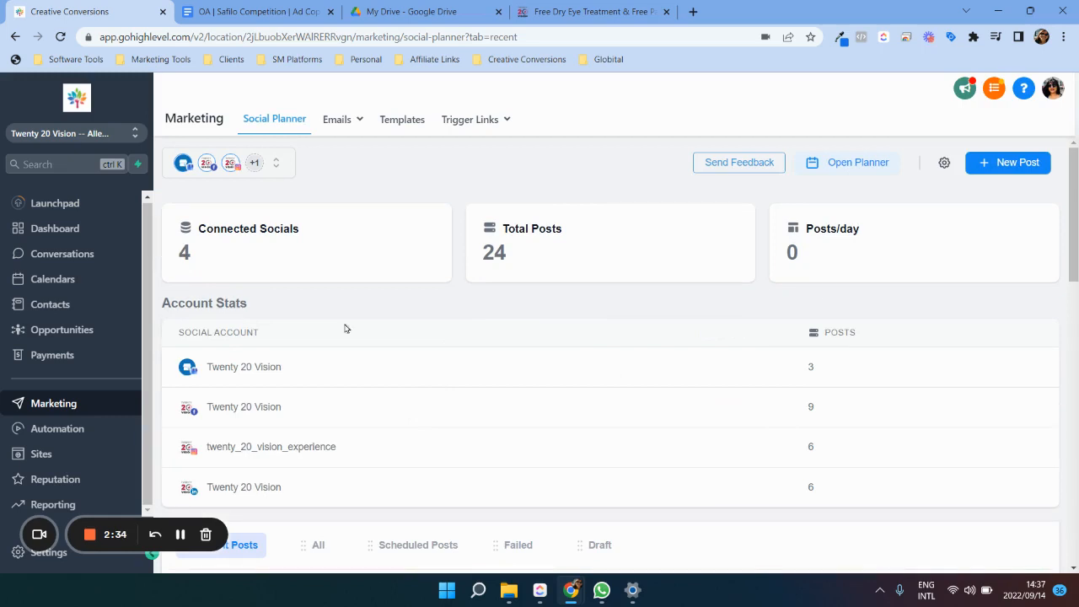
# Step: Switch to Google Drive and open Google Business Profile Manager from the Google apps
pyautogui.click(456, 9)
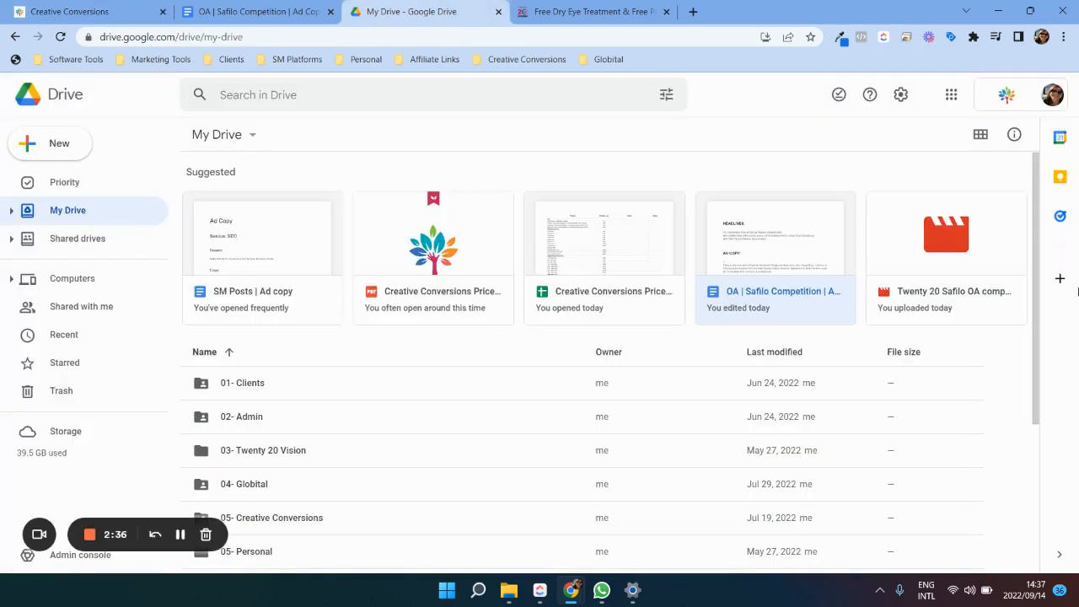
pyautogui.click(951, 98)
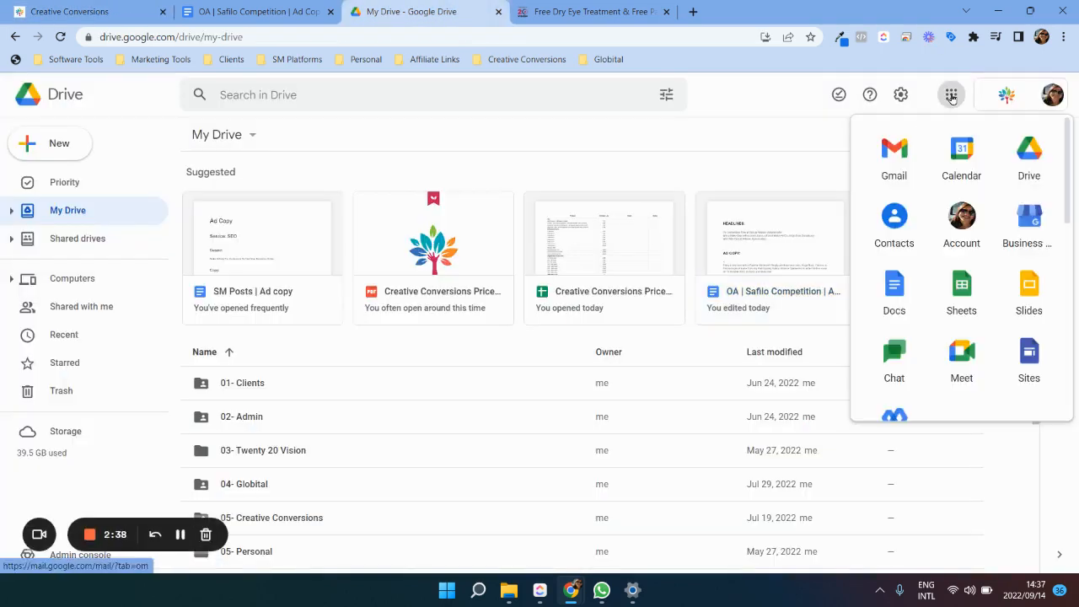
pyautogui.click(1040, 229)
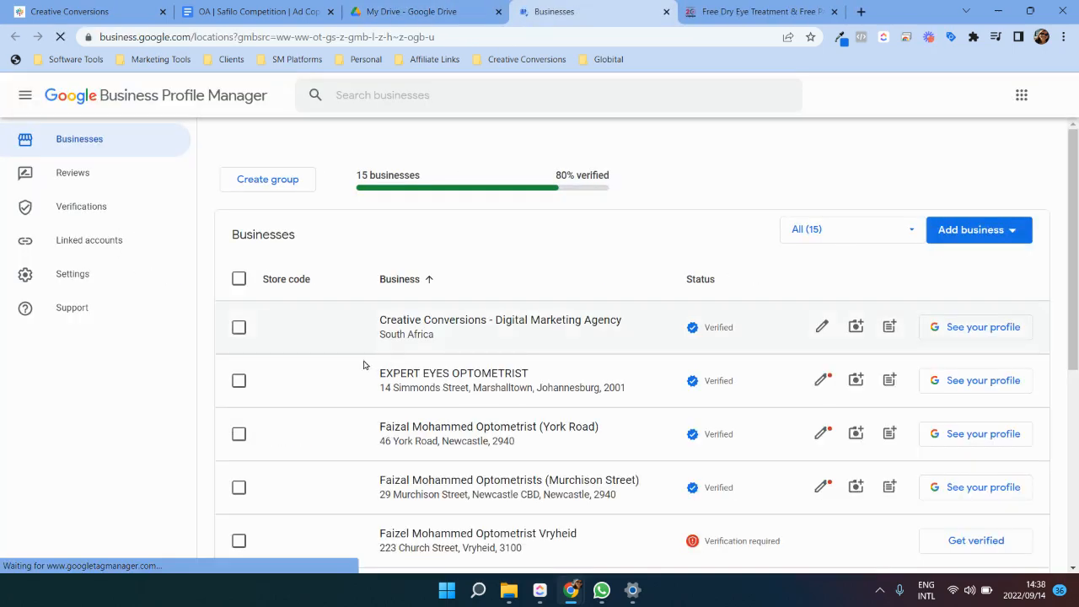
# Step: Open the Twenty 20 Vision business profile from the businesses list and dismiss the notice about managing profiles on Search
pyautogui.scroll(-2, 421, 358)
pyautogui.scroll(-3, 422, 359)
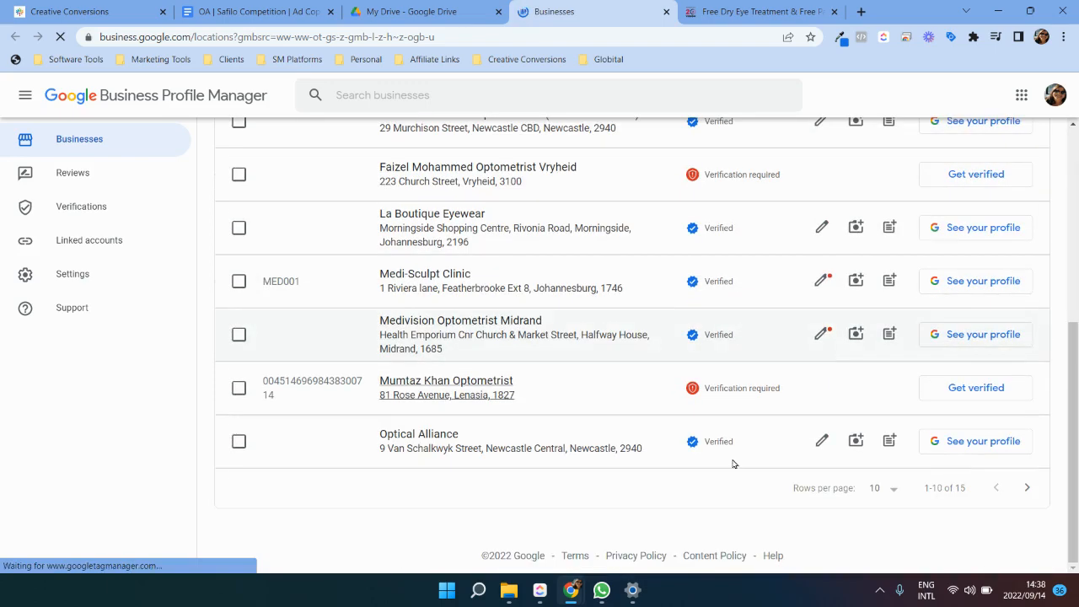
pyautogui.click(1026, 489)
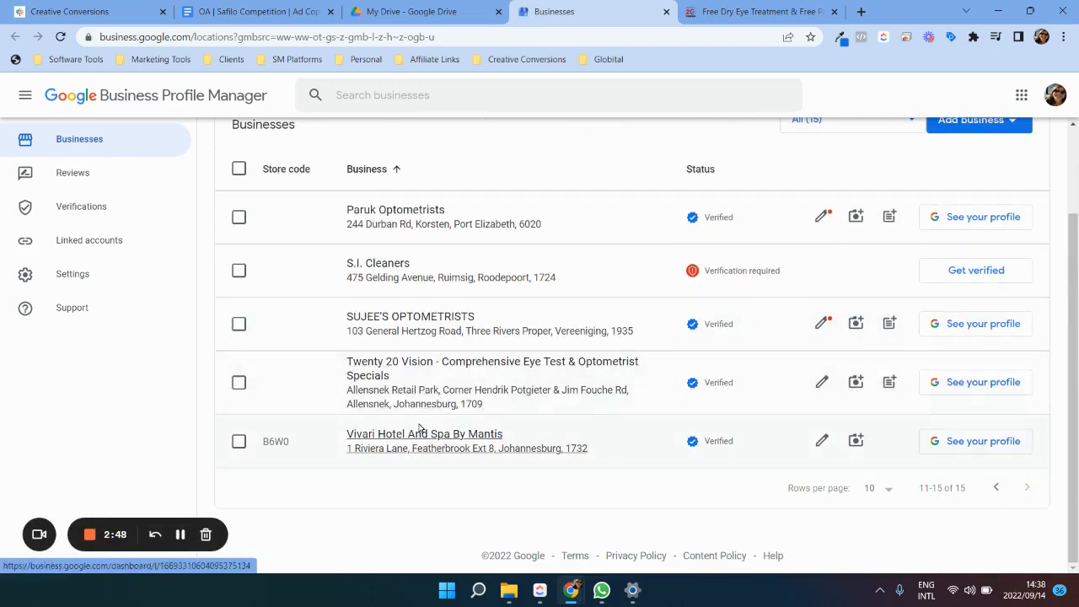
pyautogui.click(394, 361)
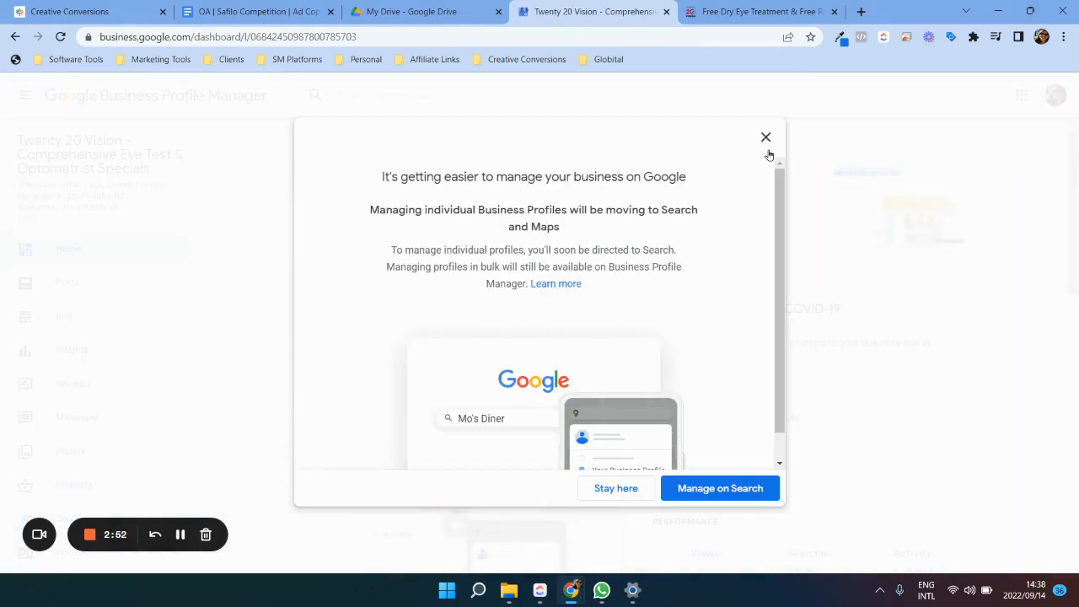
pyautogui.click(765, 139)
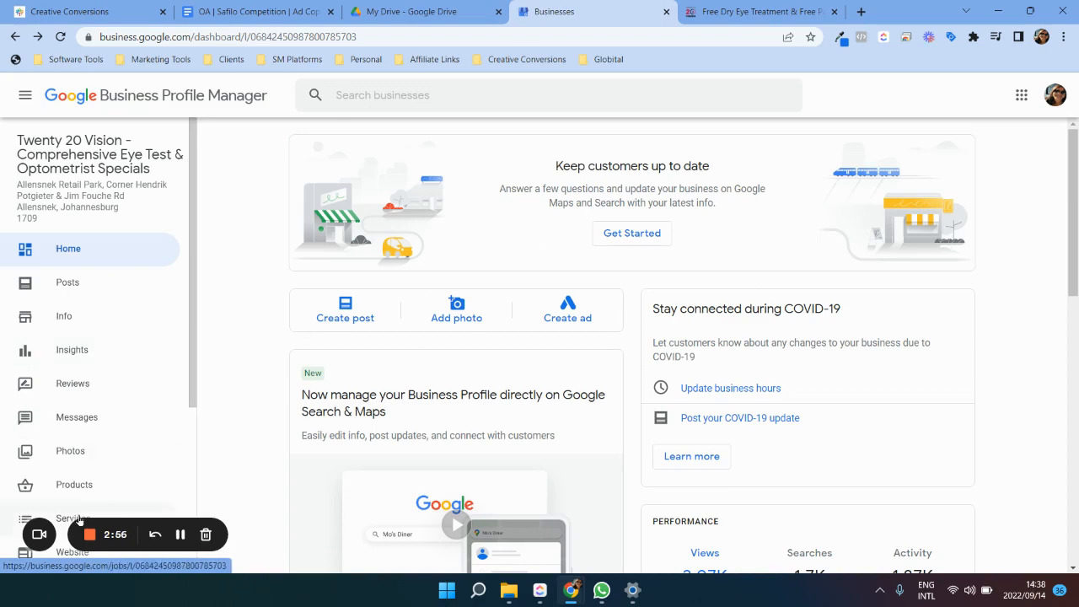
# Step: Open the Twenty 20 Vision profile's posts, look over the latest one, and filter the list to offers
pyautogui.click(68, 282)
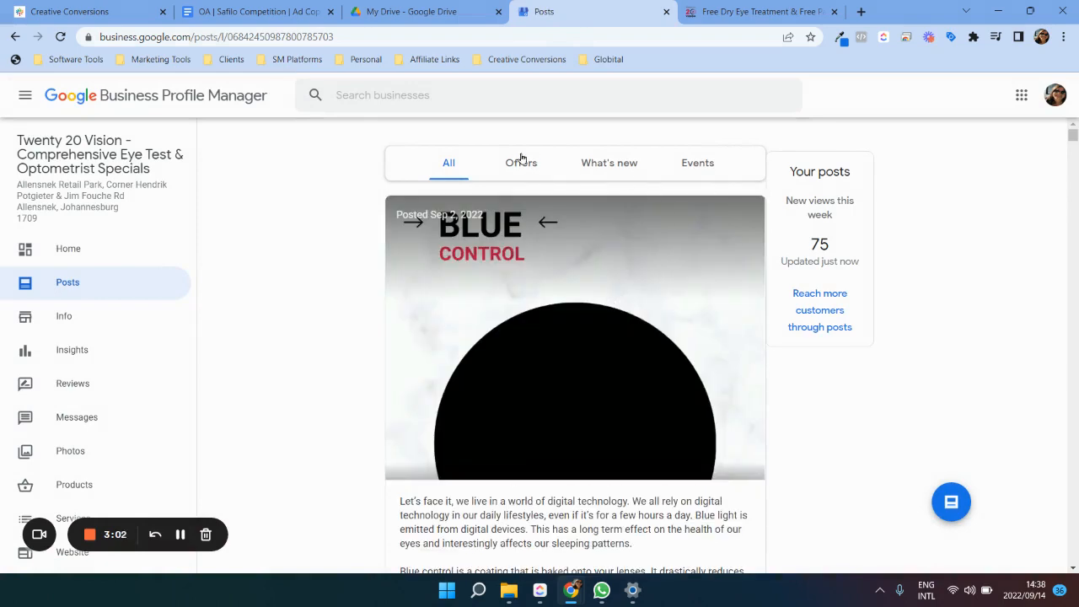
pyautogui.scroll(-1, 625, 178)
pyautogui.scroll(-3, 625, 178)
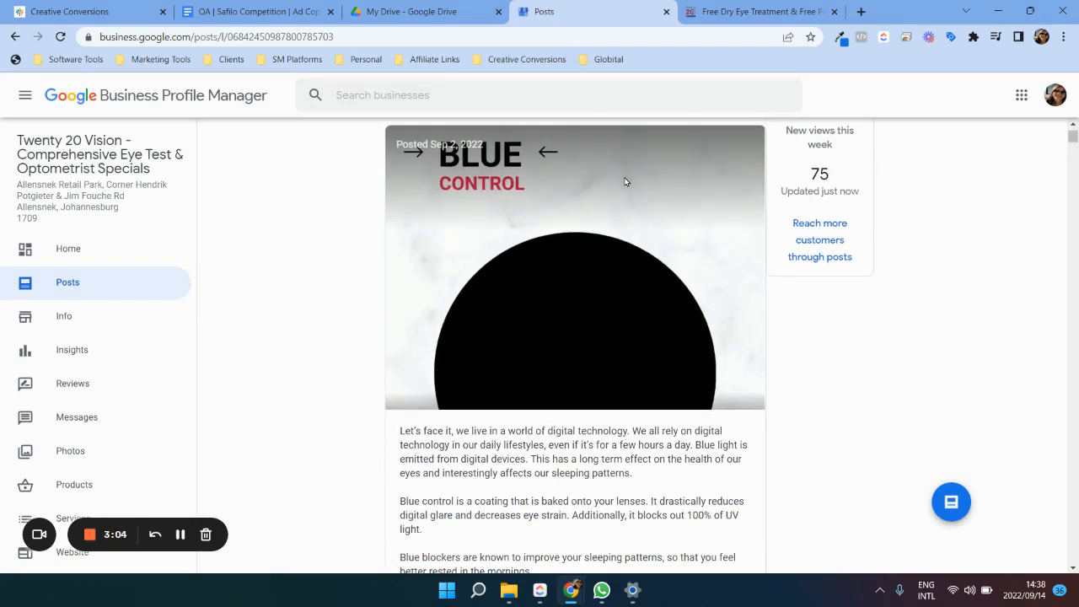
pyautogui.scroll(4, 627, 204)
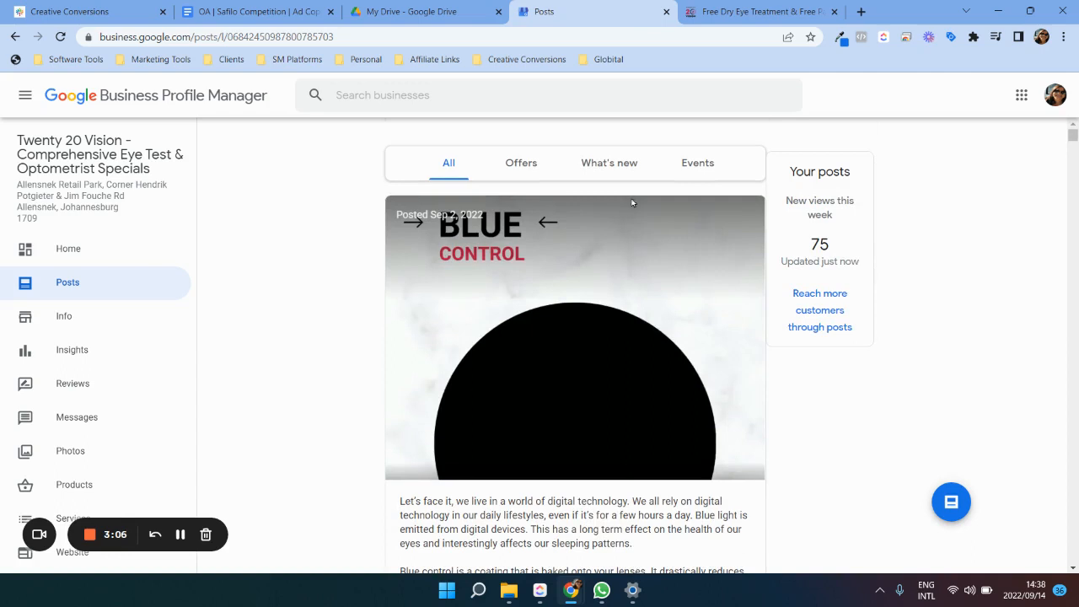
pyautogui.click(529, 167)
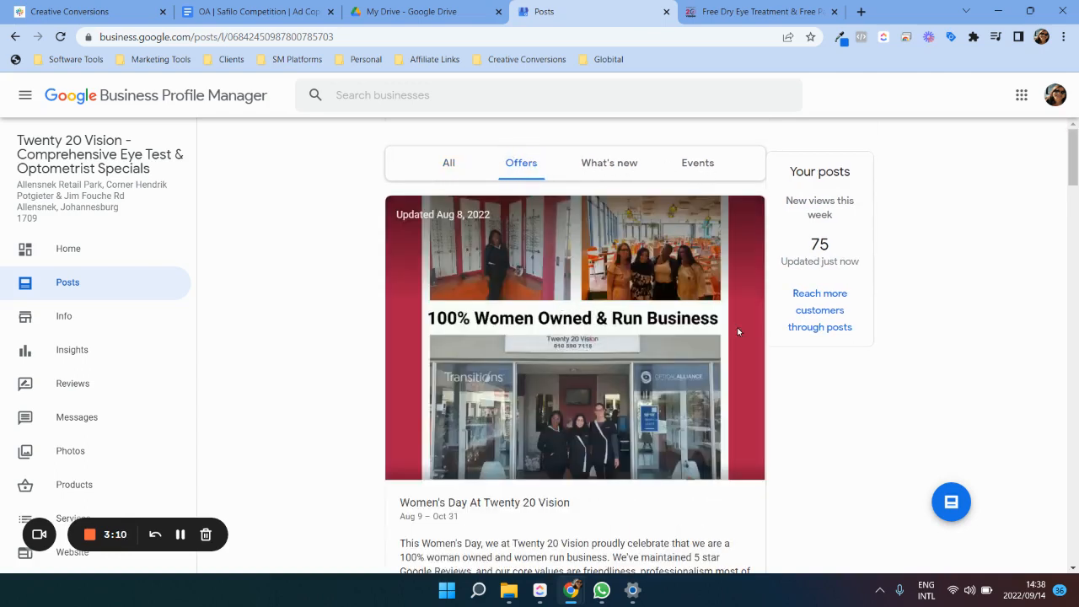
# Step: Start a new post for the business and set its type to What's New
pyautogui.click(958, 504)
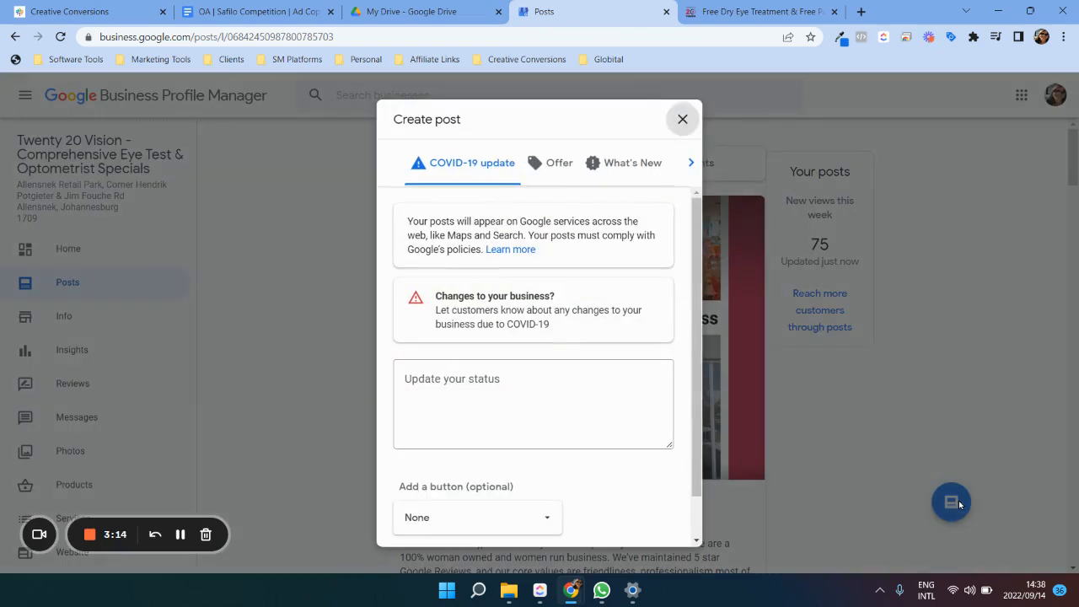
pyautogui.click(692, 164)
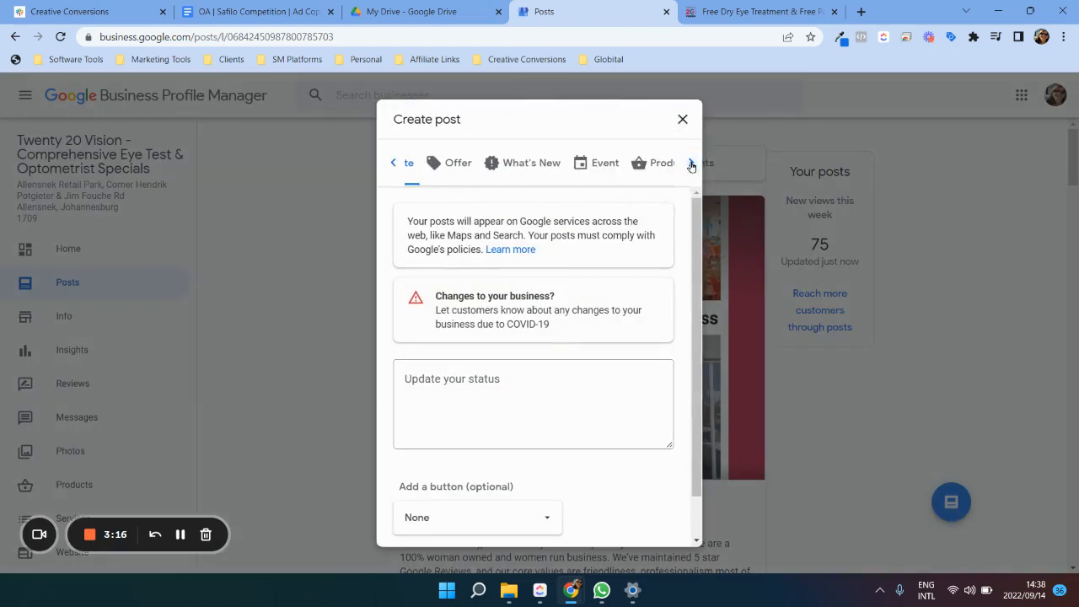
pyautogui.click(692, 165)
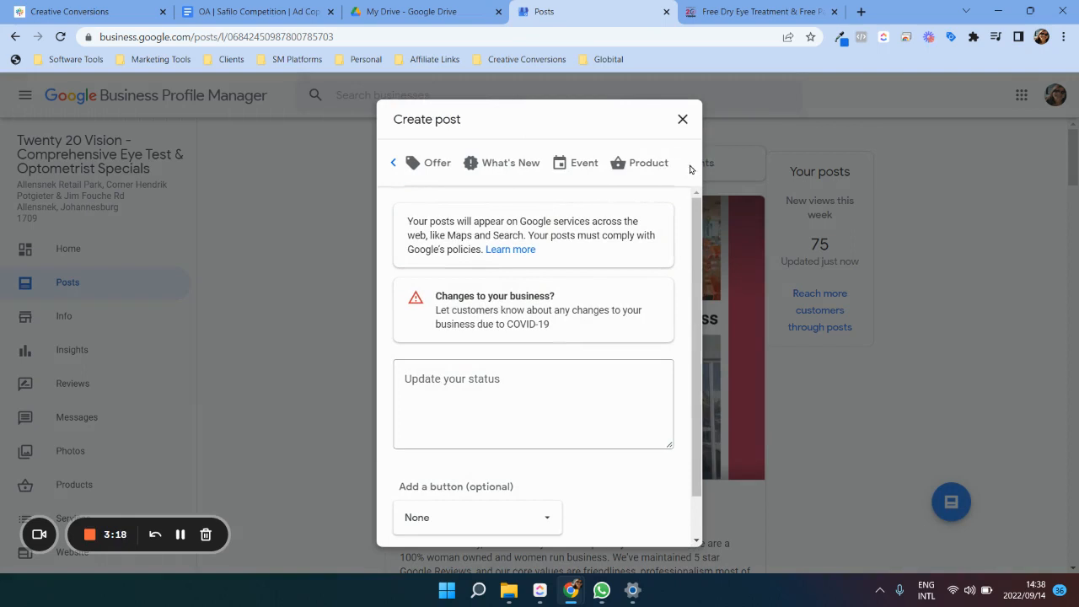
pyautogui.click(515, 161)
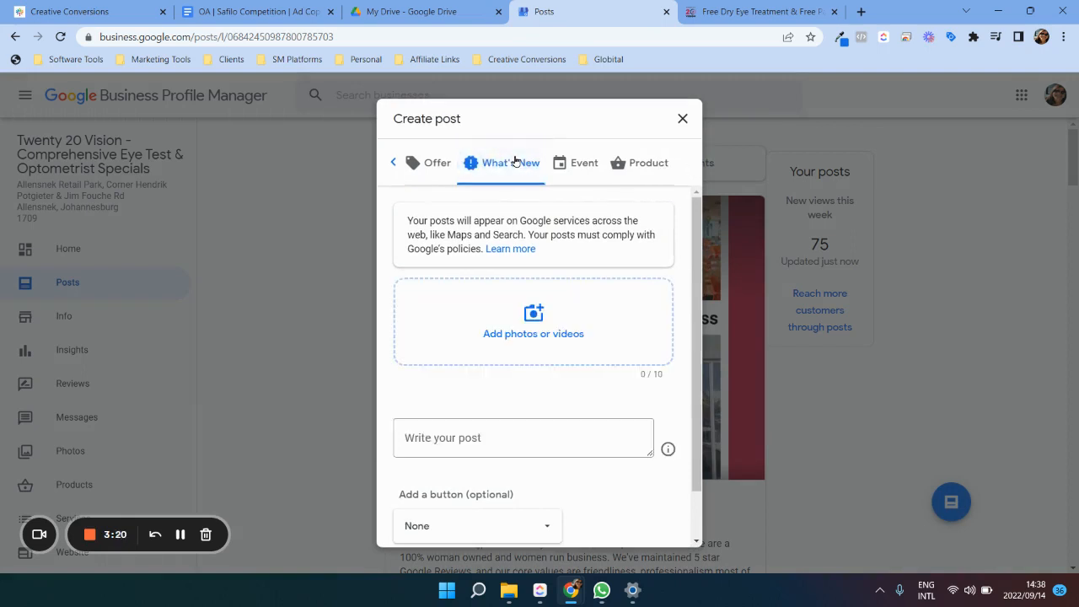
pyautogui.click(434, 165)
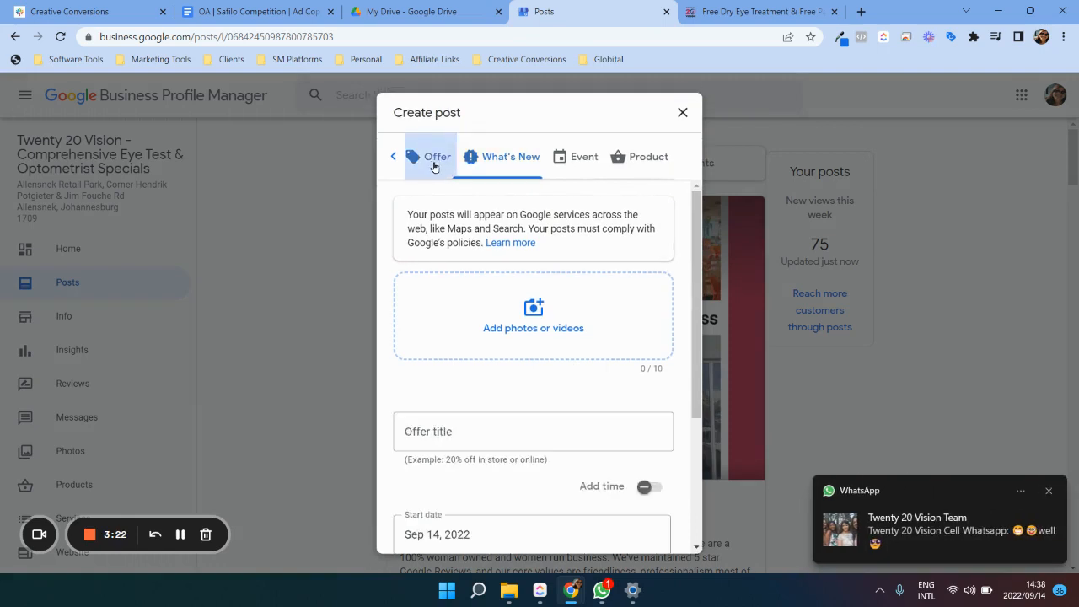
pyautogui.click(497, 162)
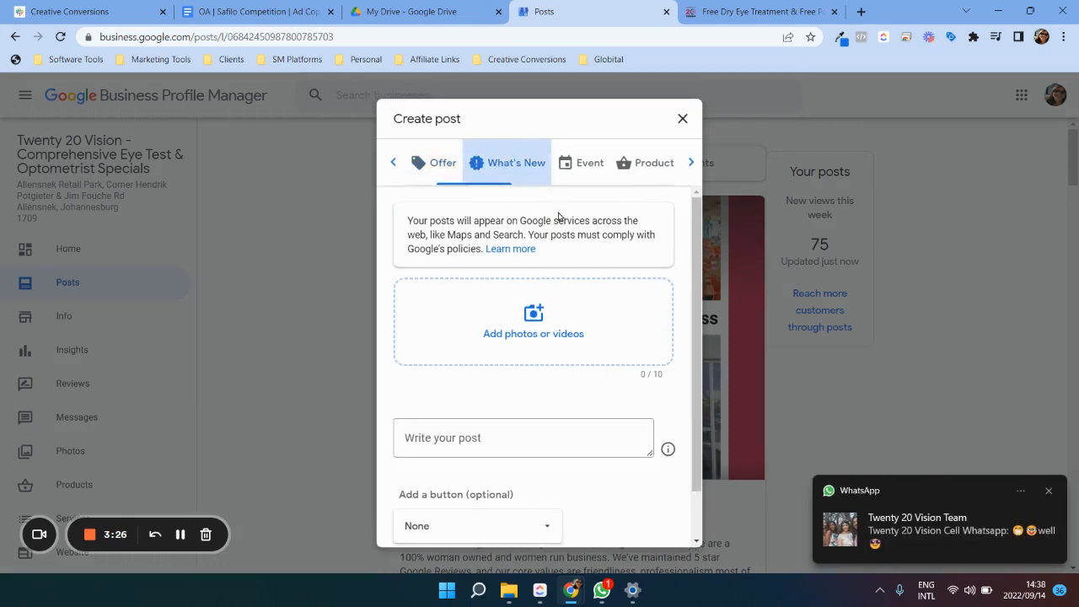
# Step: Upload the competition video from the computer to the What's New post
pyautogui.click(543, 328)
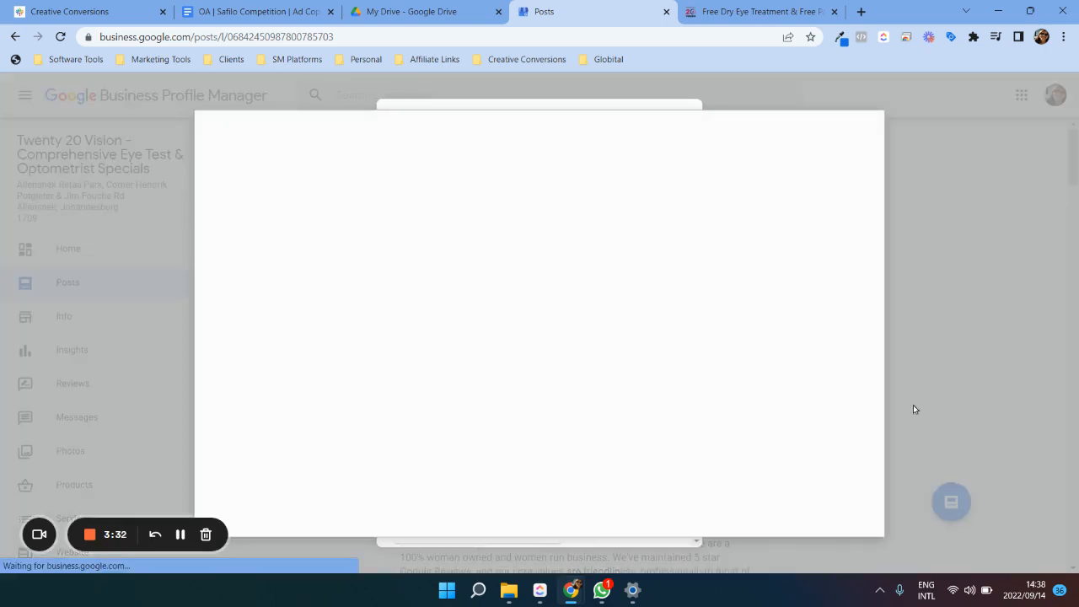
pyautogui.click(602, 359)
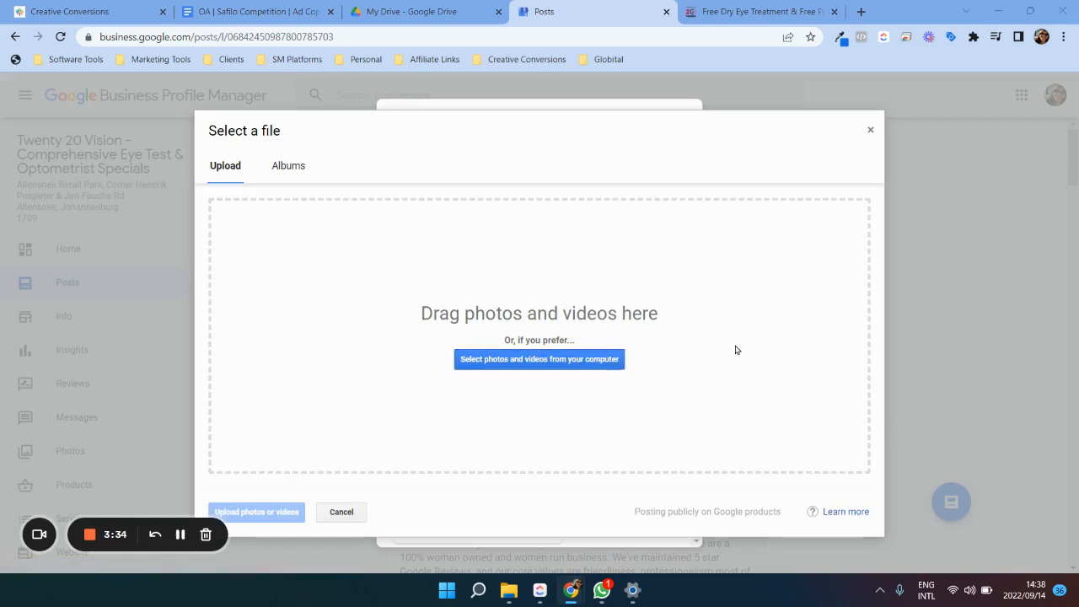
pyautogui.scroll(-1, 848, 376)
pyautogui.doubleClick(953, 396)
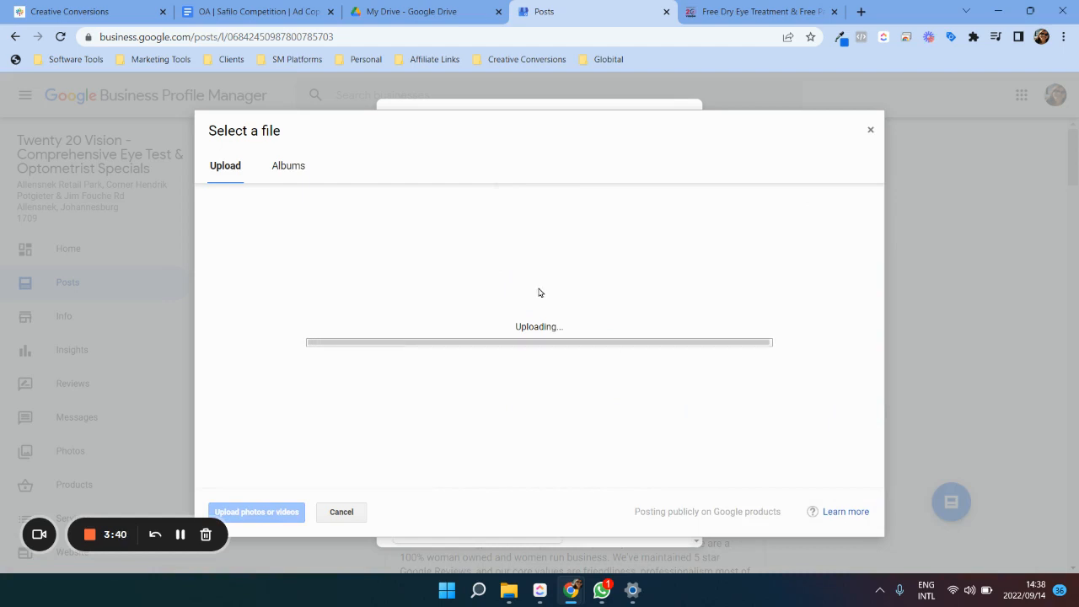
# Step: Paste the copied competition text with its hashtags as the post's text
pyautogui.scroll(-1, 539, 340)
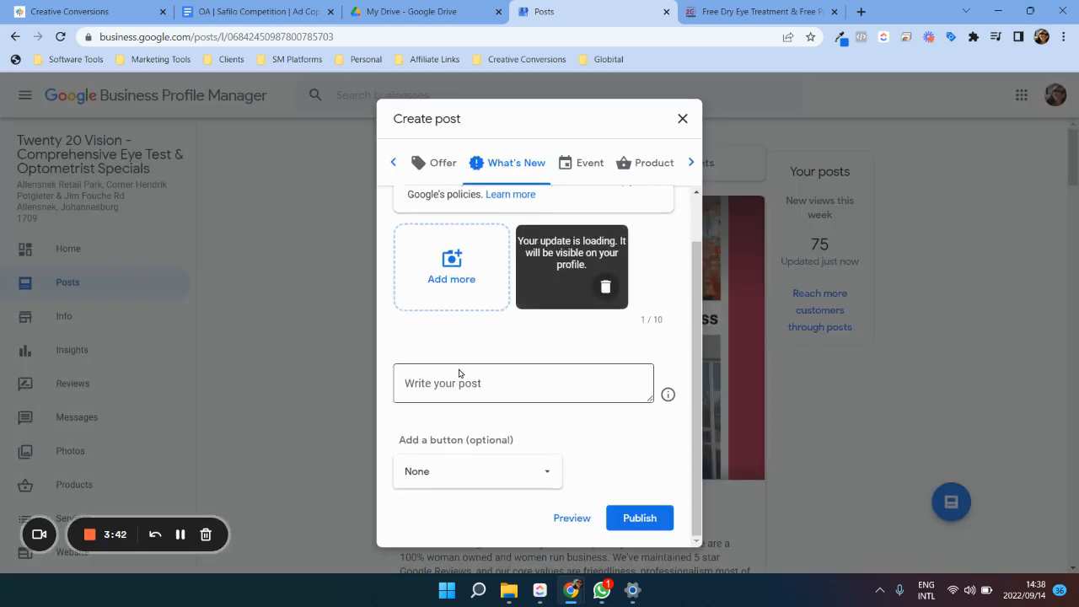
pyautogui.click(443, 377)
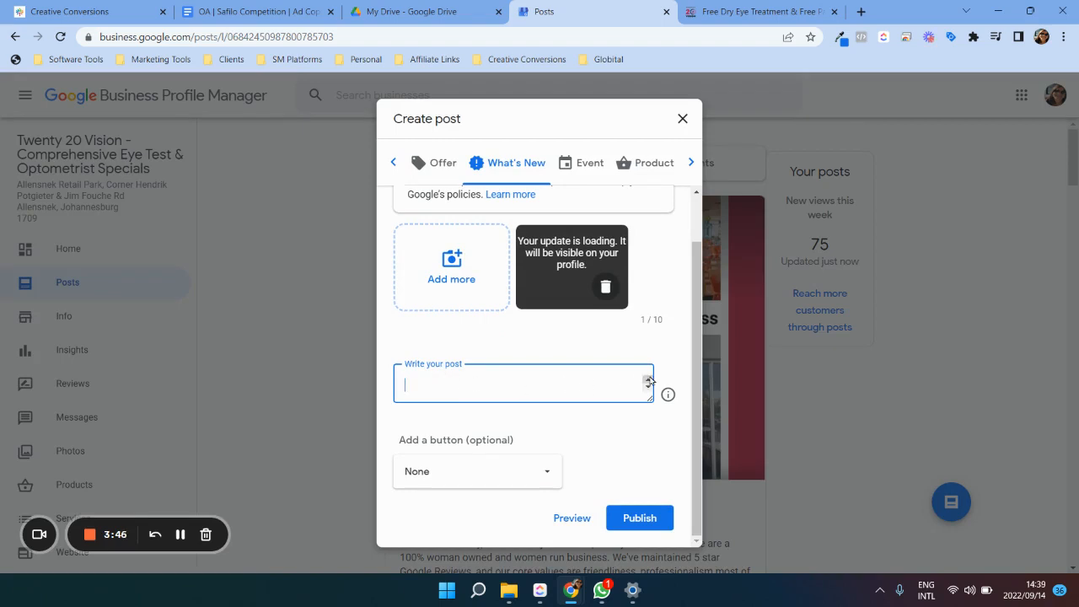
pyautogui.hotkey('ctrl', 'v')
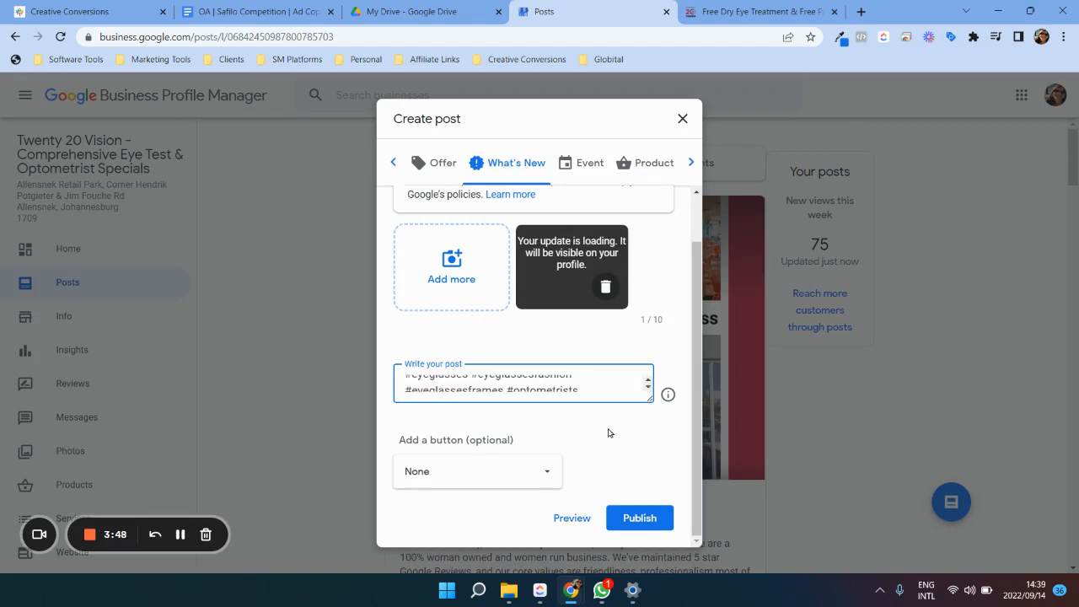
# Step: Add a Sign up button linking to the twenty20visiondeals.co.za/free-dry-eye-free-sv-glasses-opt-in page, and publish the post
pyautogui.click(552, 471)
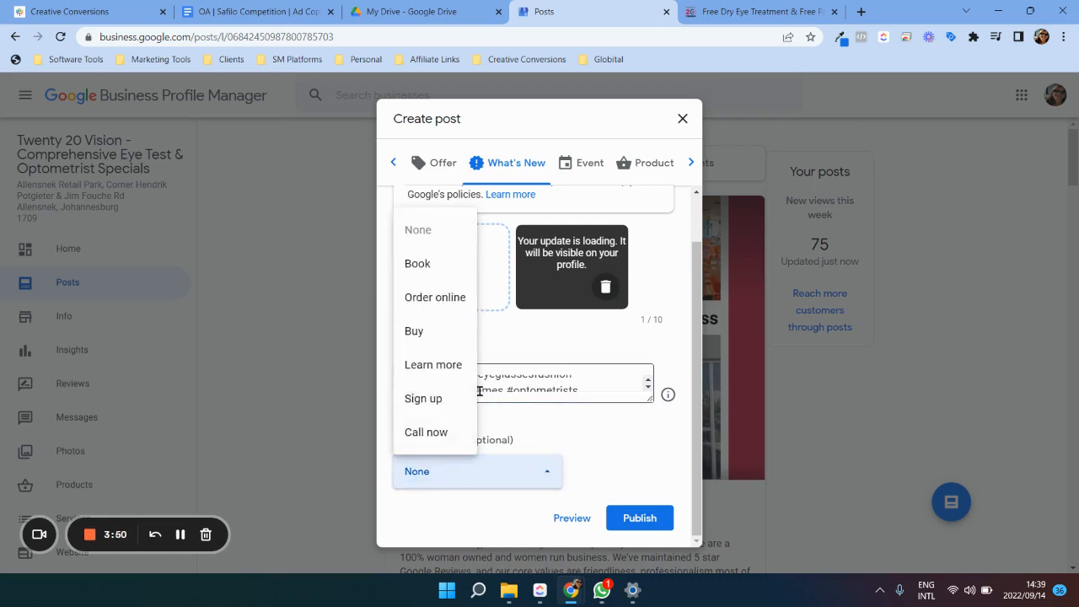
pyautogui.click(436, 399)
pyautogui.scroll(-2, 593, 431)
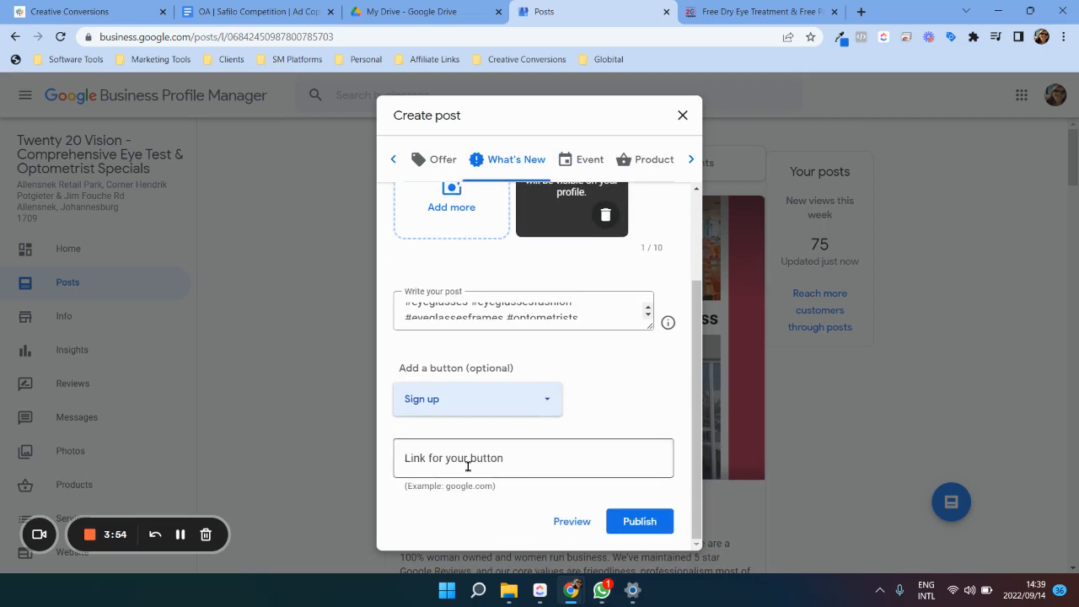
pyautogui.click(468, 465)
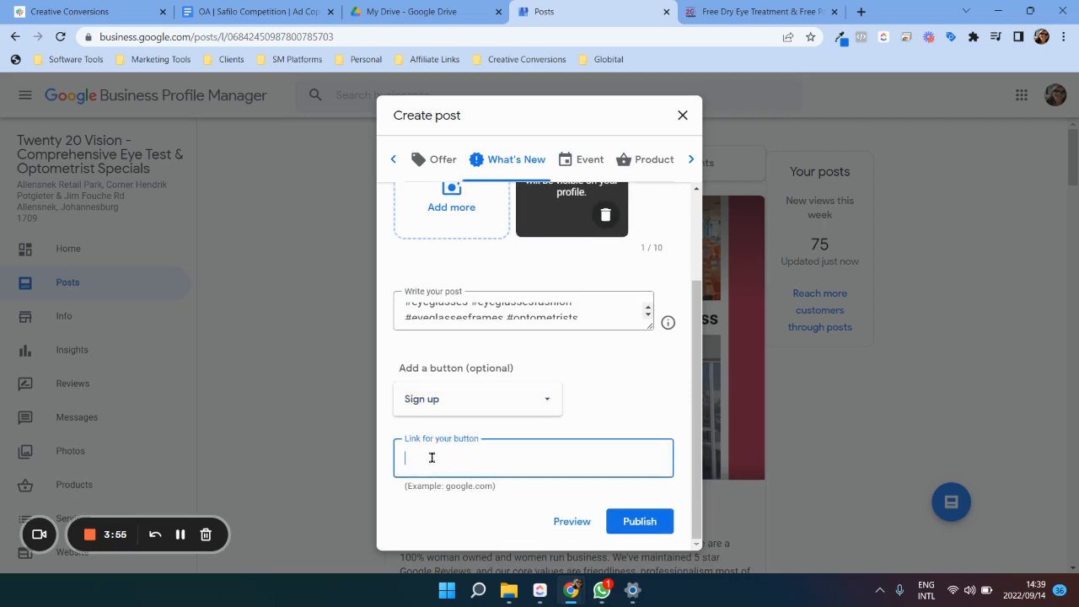
pyautogui.click(719, 19)
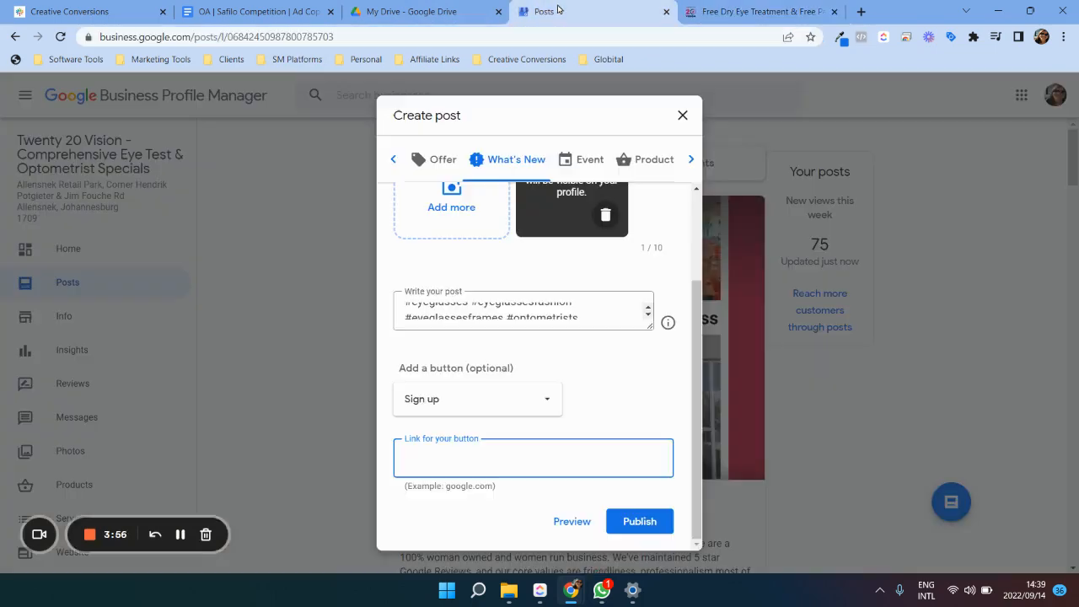
pyautogui.click(544, 13)
pyautogui.hotkey('ctrl', 'v')
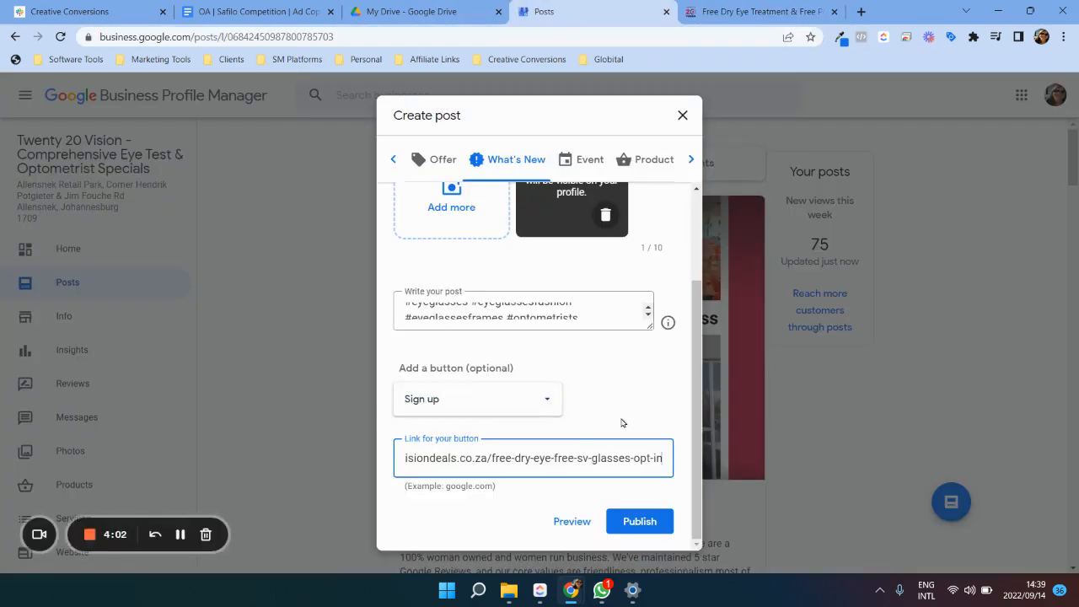
pyautogui.click(651, 523)
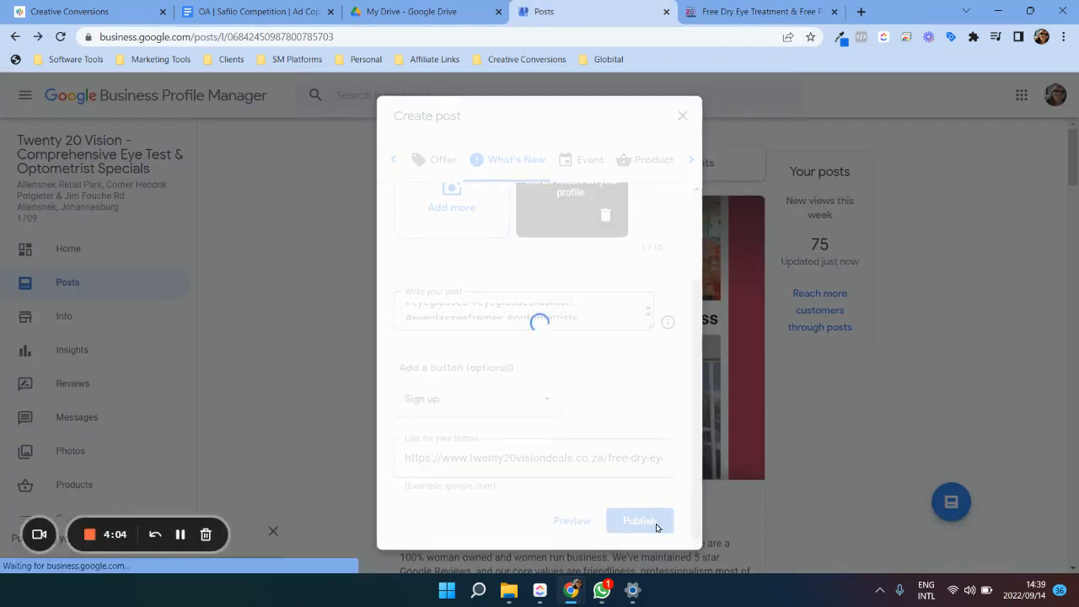